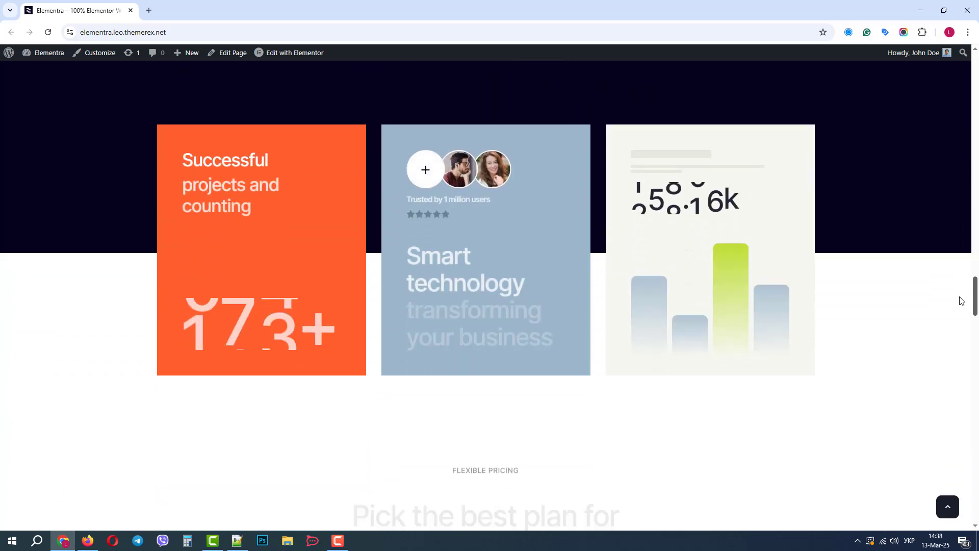
- Jump back to the top of the Elementra homepage with the back-to-top button
left_click(947, 510)
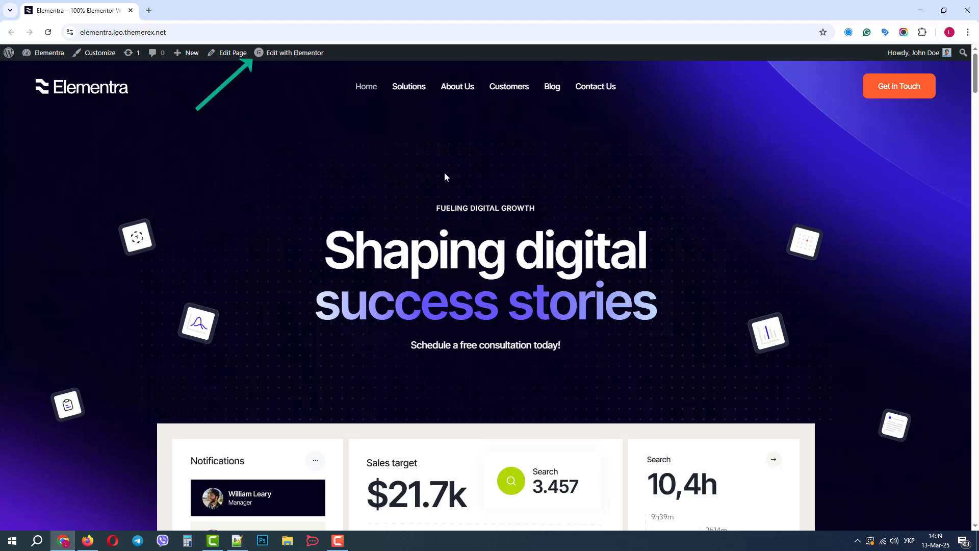
- Open the home page in Elementor and select the FAQ accordion's first question and answer
mouse_move(278, 55)
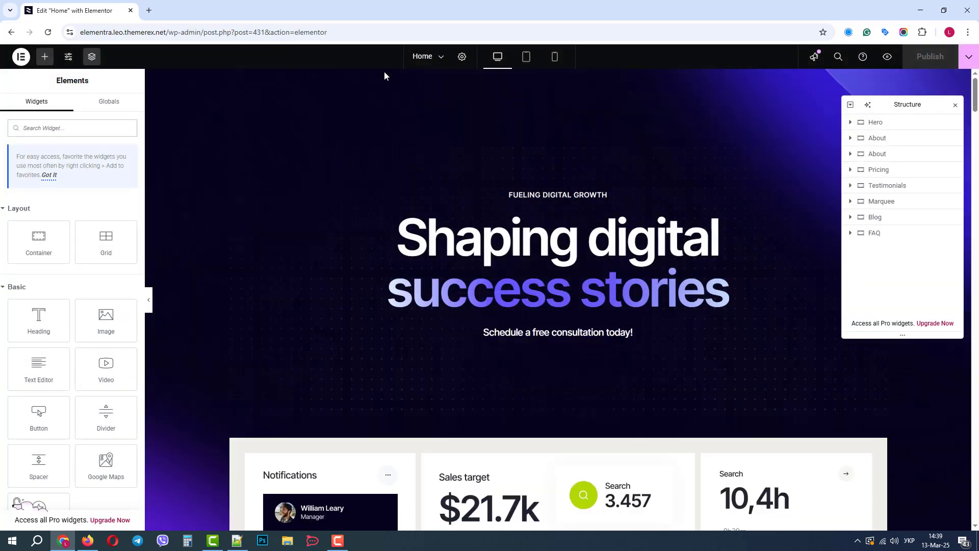
left_click_drag(975, 94, 968, 458)
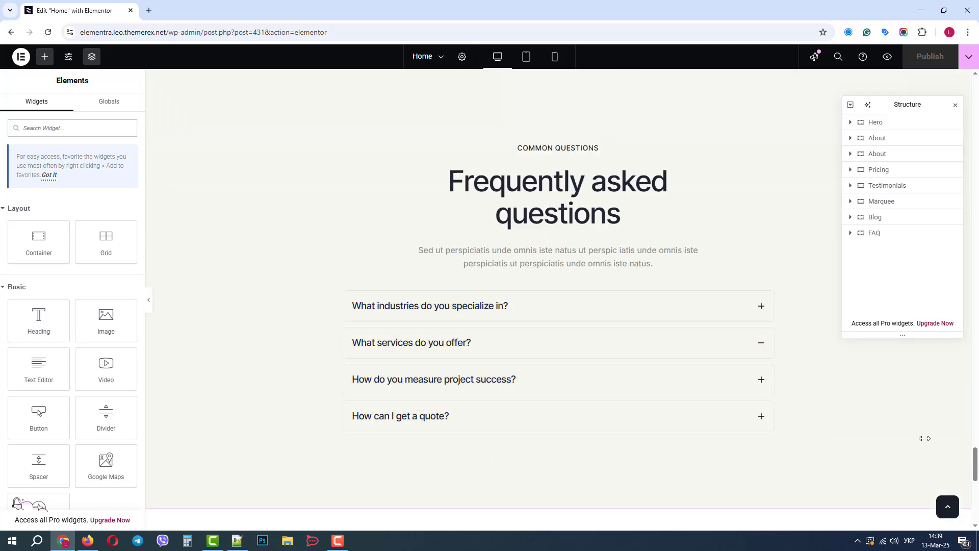
left_click(520, 307)
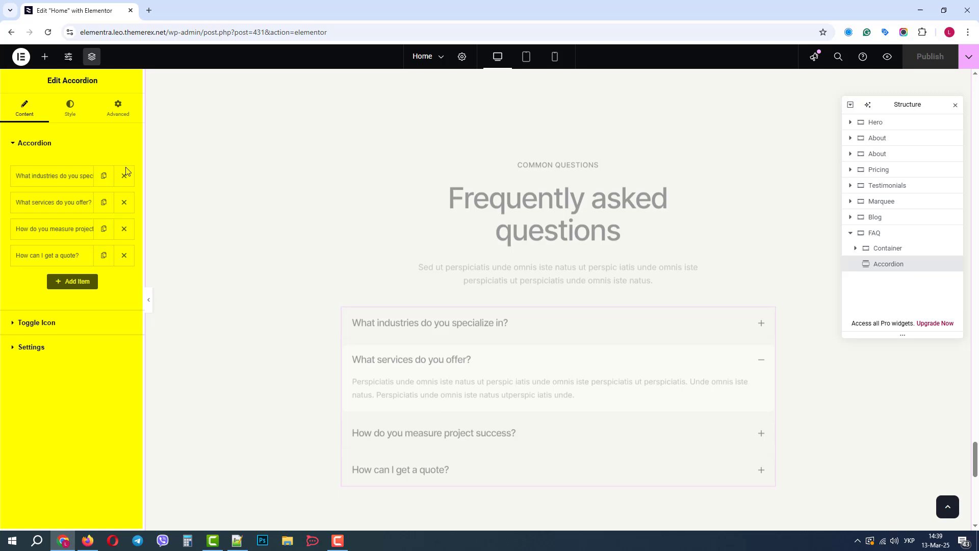
left_click(60, 178)
left_click(46, 342)
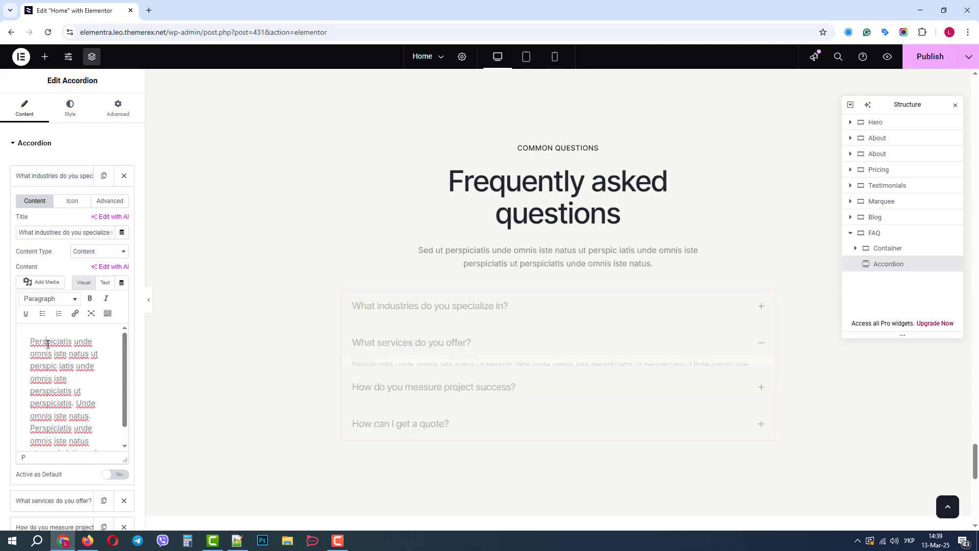
- Retype the ending of the 'Frequently asked questions' heading
left_click(645, 222)
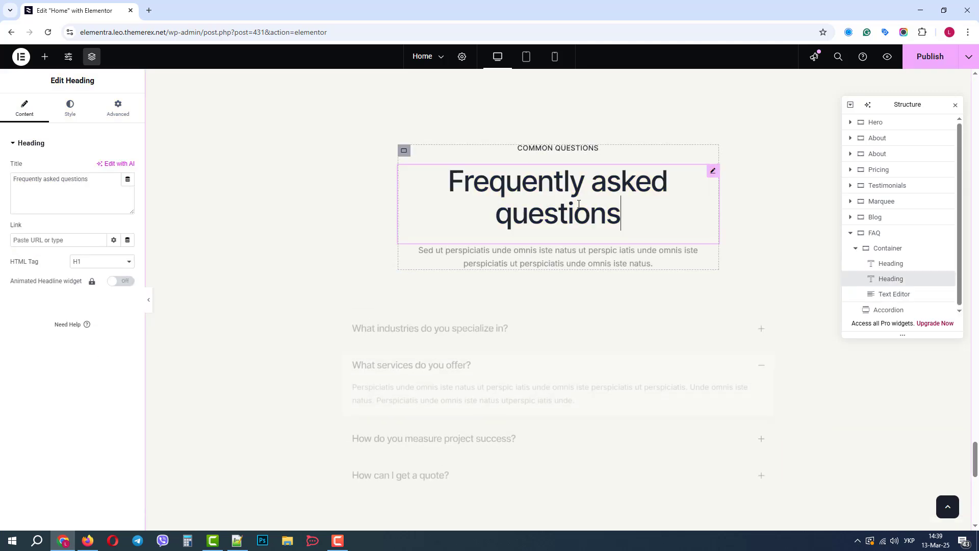
key("BackSpace")
key("BackSpace")
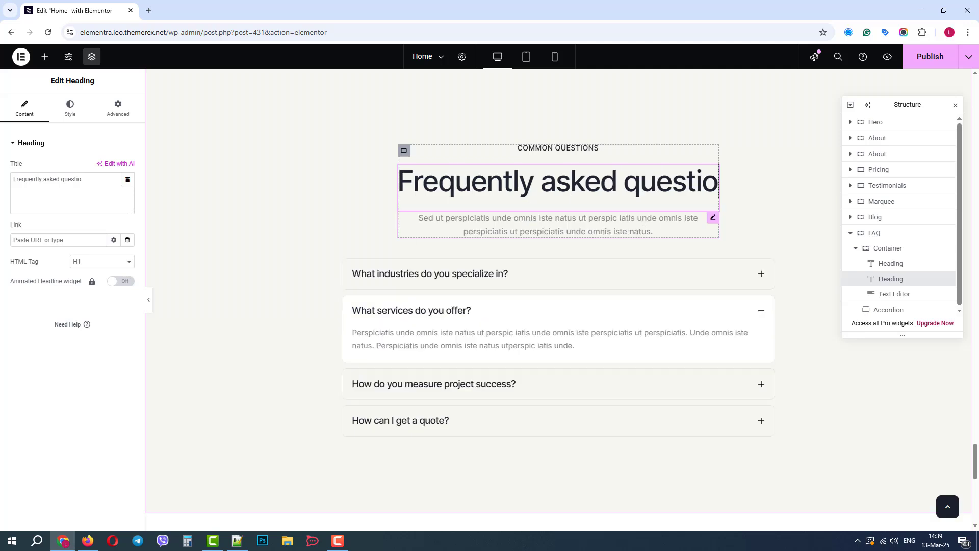
type("ns")
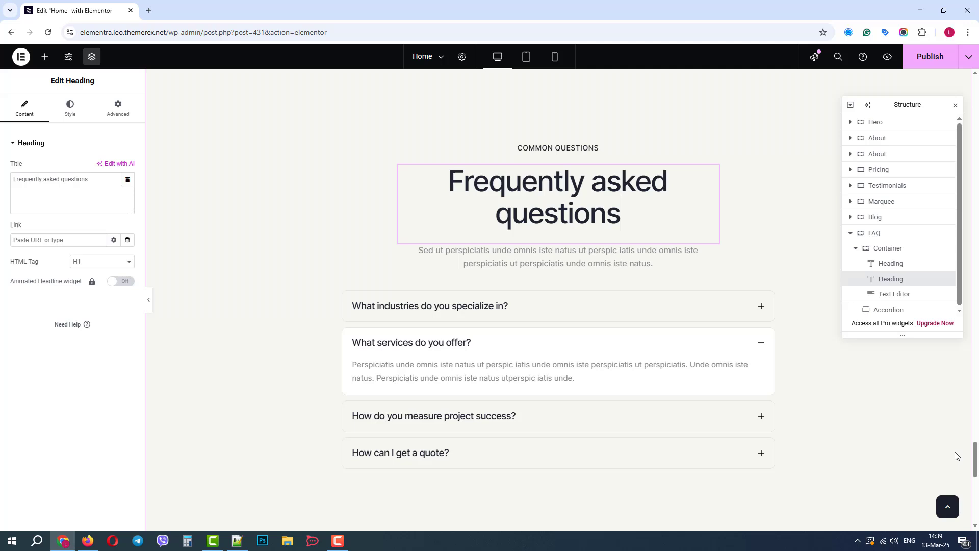
left_click_drag(975, 461, 975, 479)
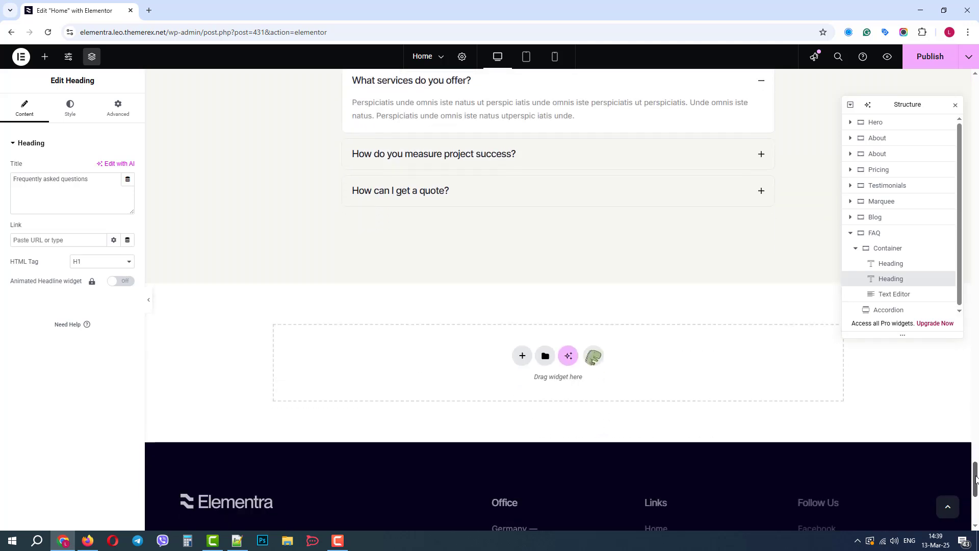
- Add an empty single-column Flexbox container below the FAQ section
left_click(522, 357)
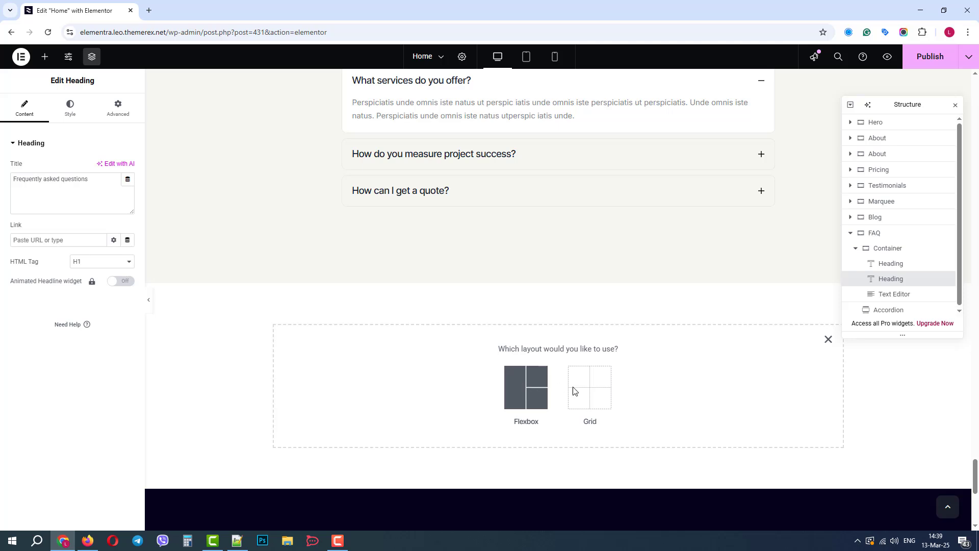
left_click(525, 395)
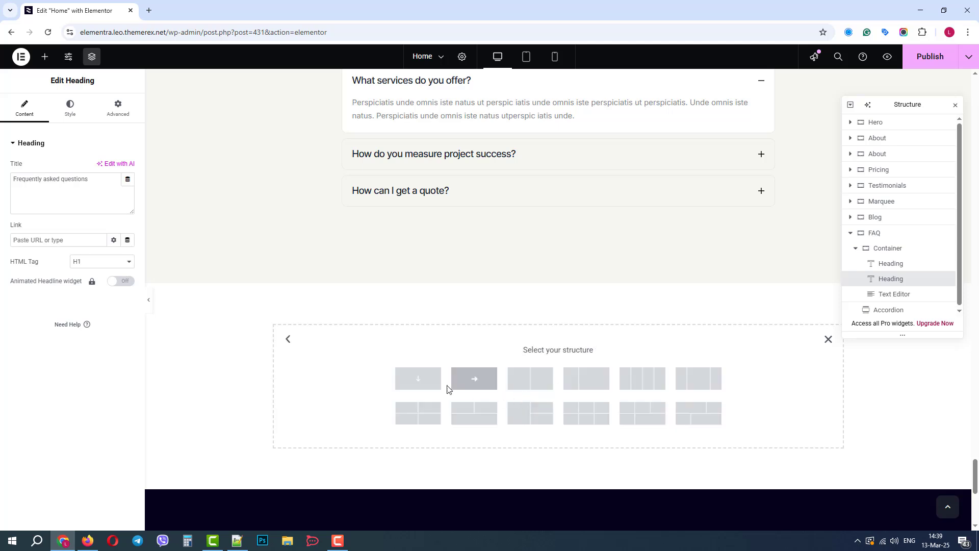
left_click(424, 388)
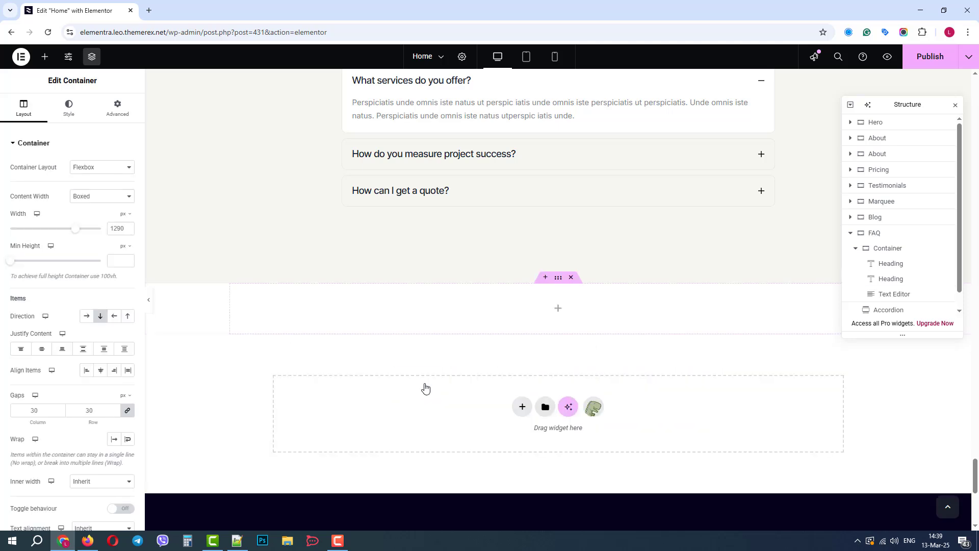
- Drag the ThemeREX Recent Posts widget into the new container
left_click(557, 312)
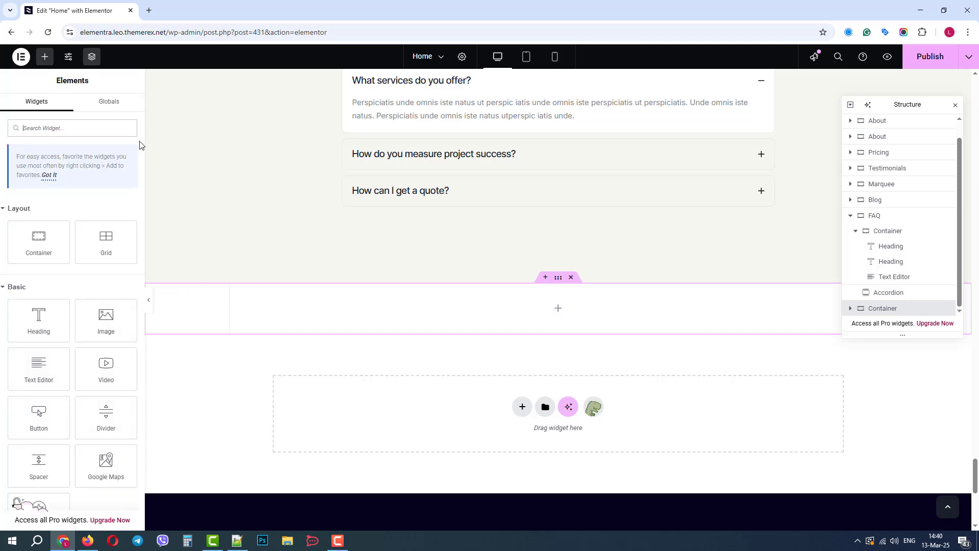
scroll(141, 153, "down", 10)
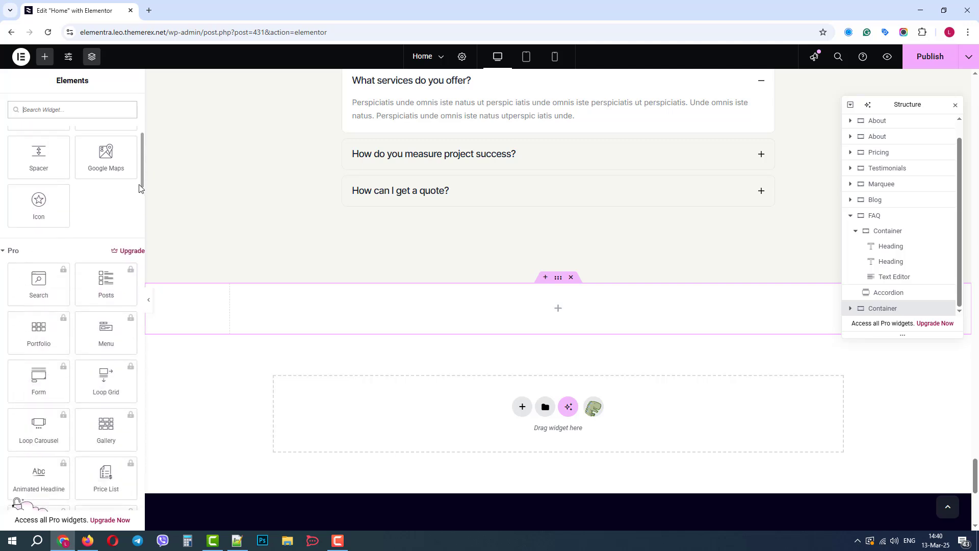
scroll(135, 225, "down", 15)
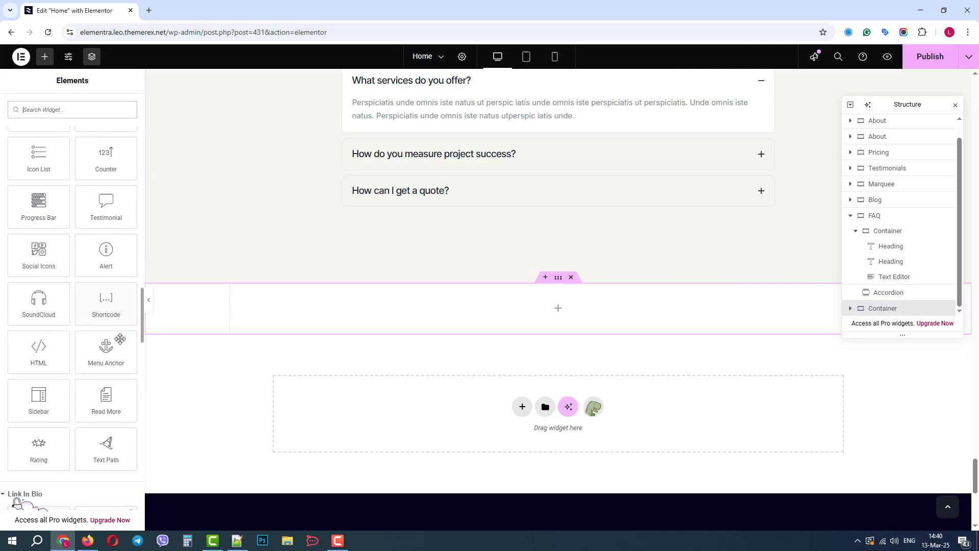
scroll(123, 375, "down", 12)
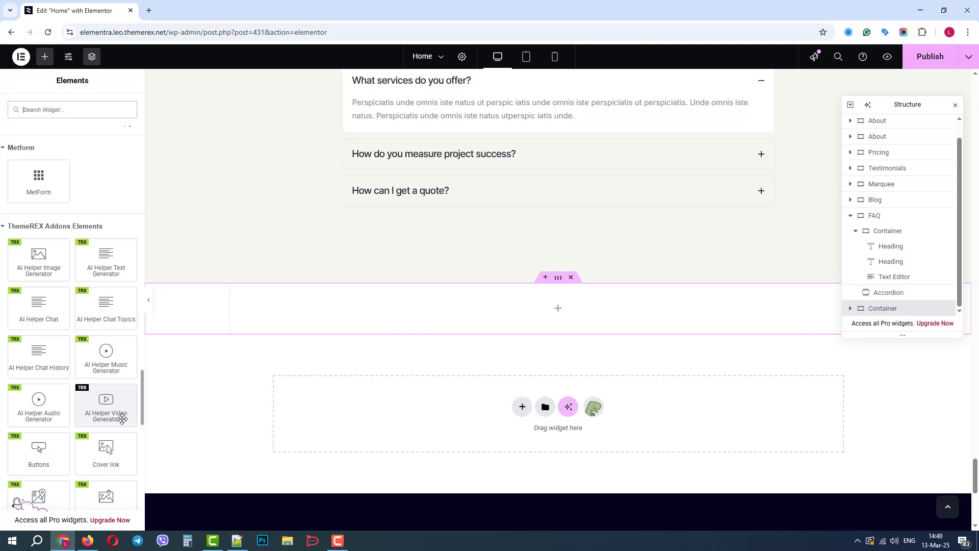
scroll(123, 427, "down", 1)
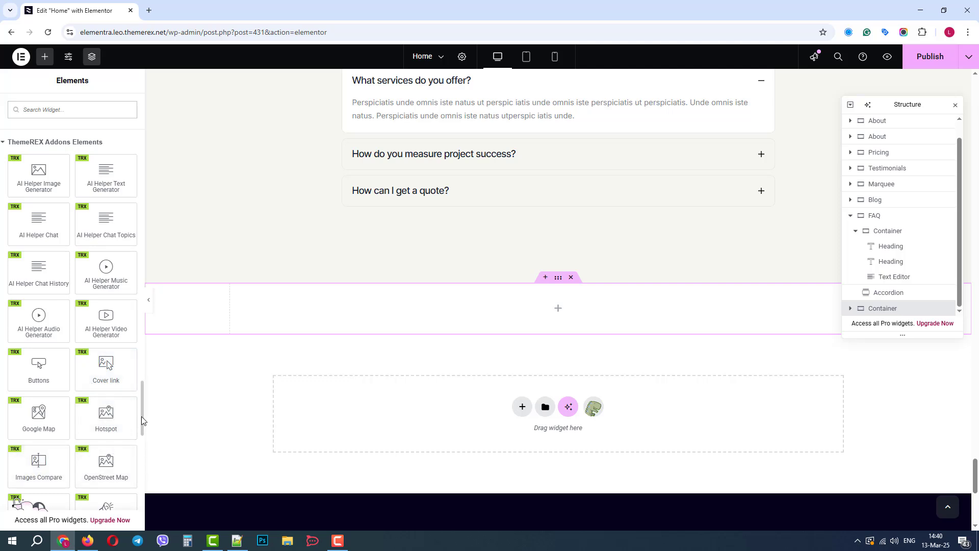
left_click_drag(142, 416, 142, 468)
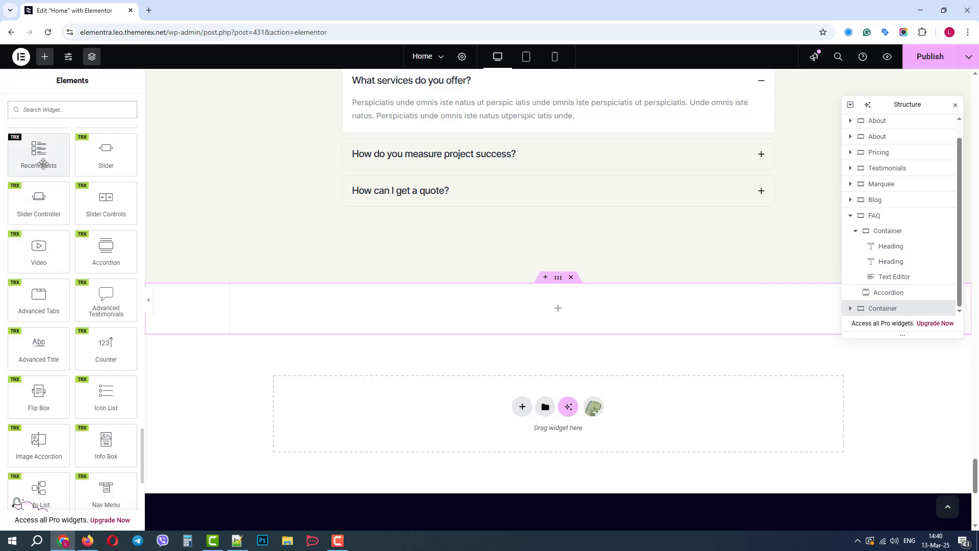
left_click_drag(43, 164, 552, 321)
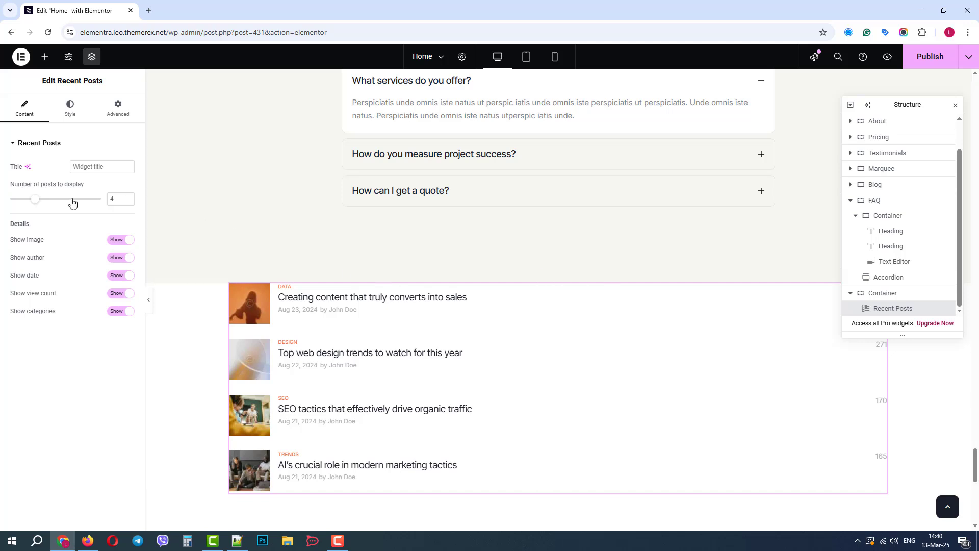
- Set the Recent Posts count to 5, review its Style and Advanced tabs, then delete the container
left_click_drag(40, 203, 44, 203)
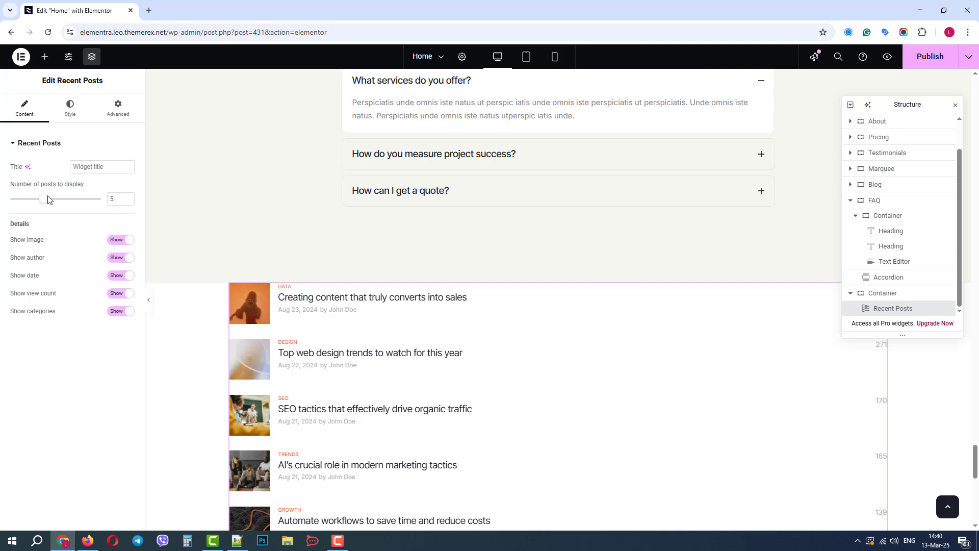
left_click(70, 109)
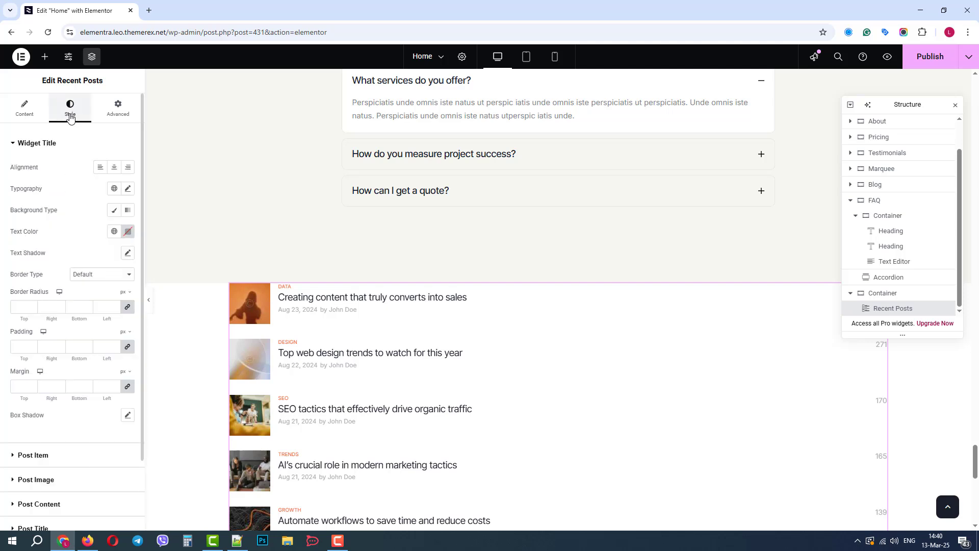
left_click(117, 109)
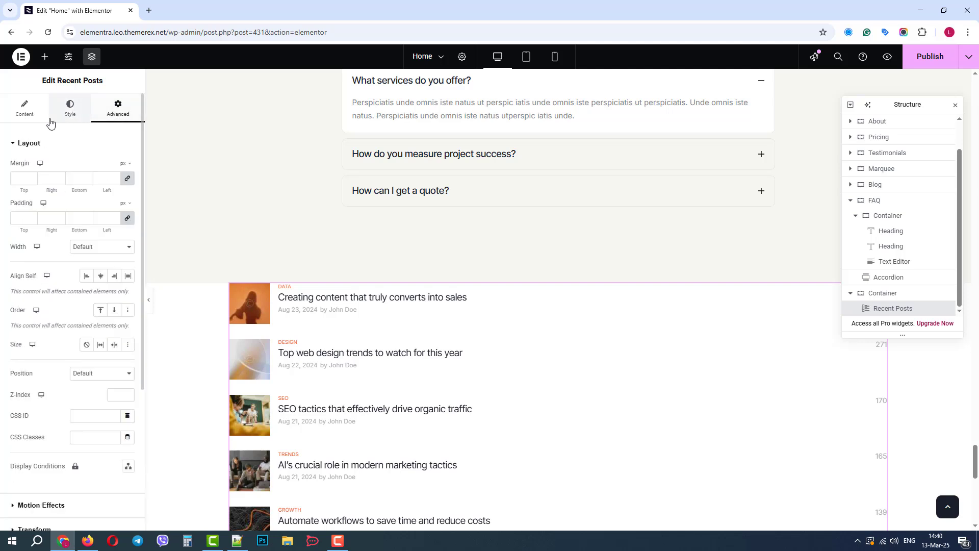
left_click(29, 116)
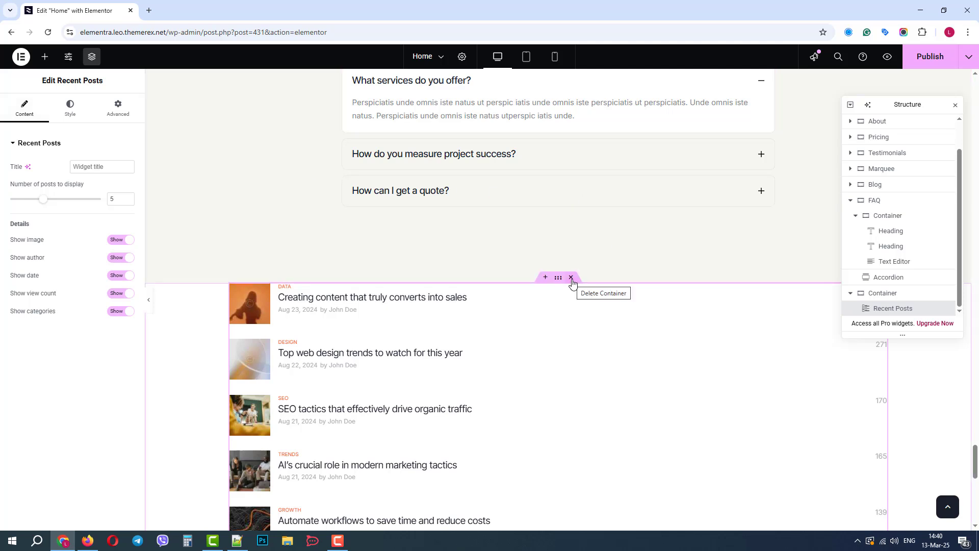
left_click(571, 277)
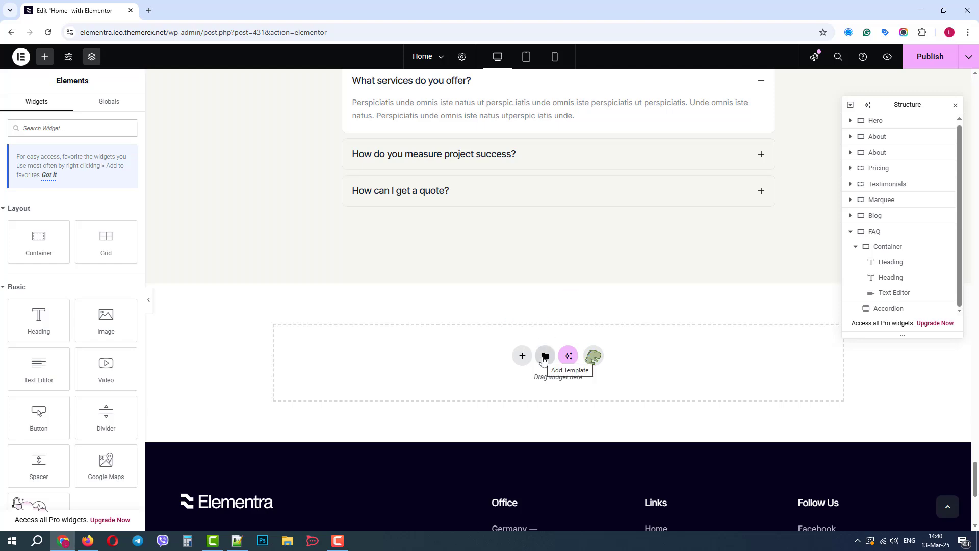
left_click(544, 358)
left_click(467, 97)
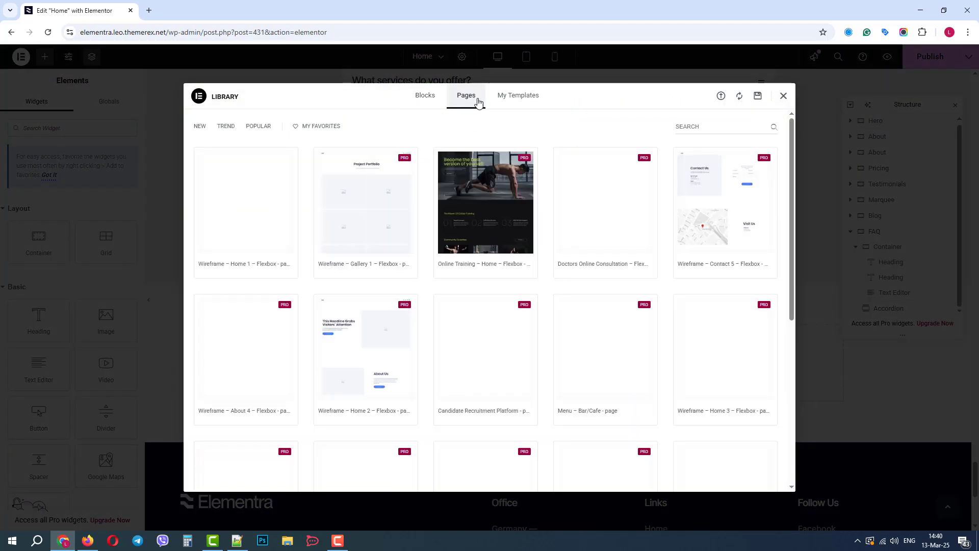
left_click(513, 98)
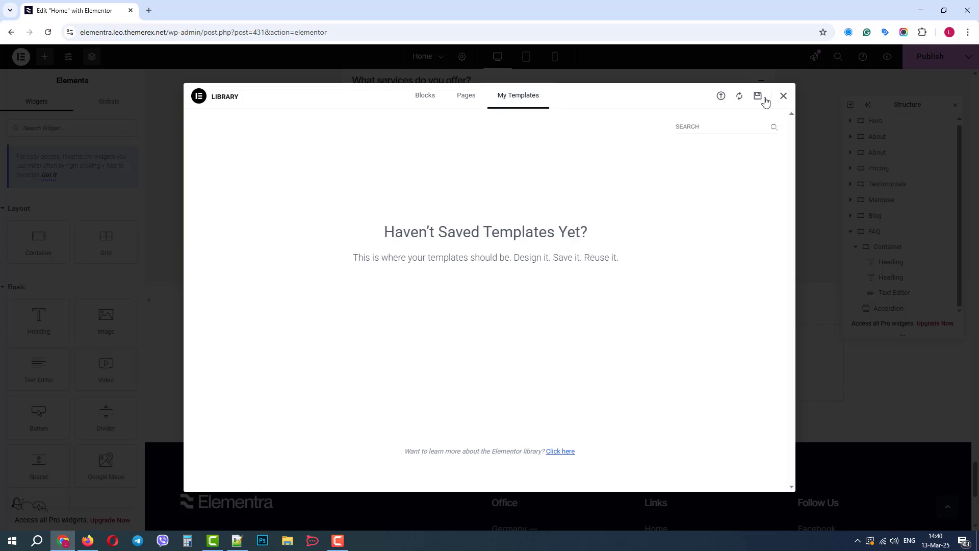
left_click(784, 98)
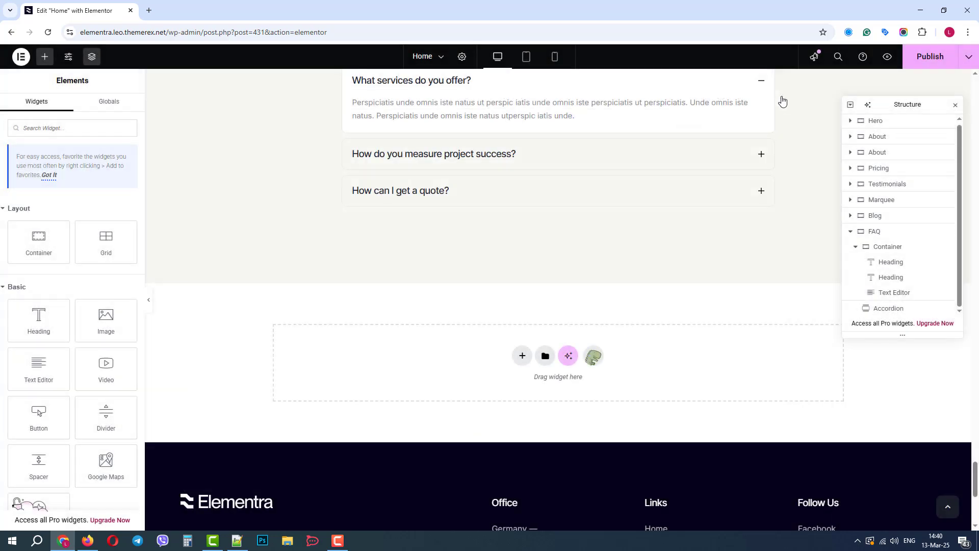
- In the ThemeREX template library, filter blocks by call-to-action, then About, then all categories
left_click(593, 357)
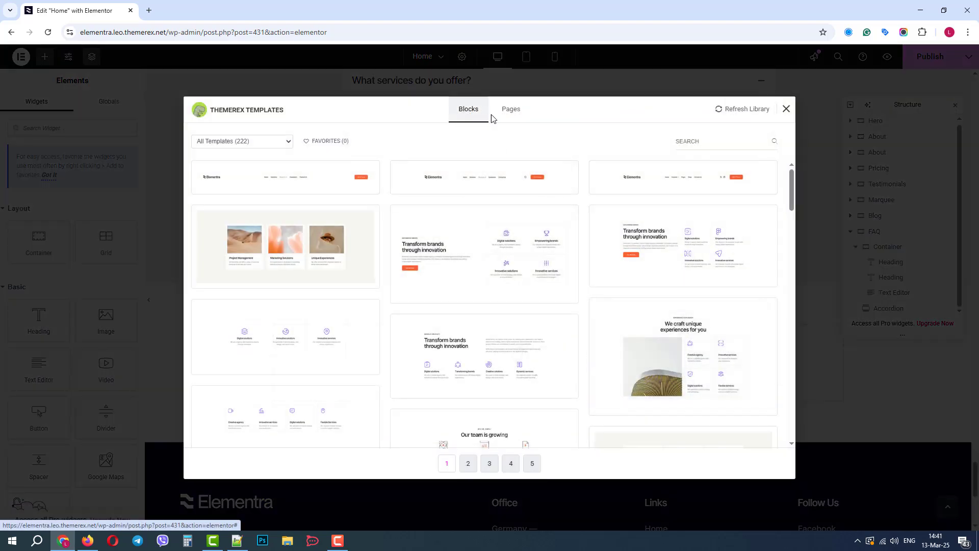
left_click(511, 111)
left_click(469, 112)
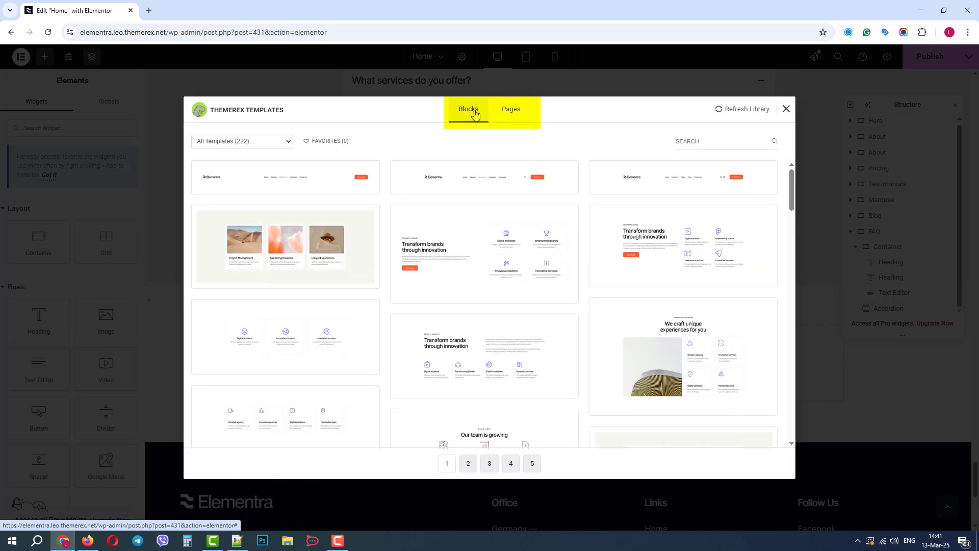
left_click(732, 115)
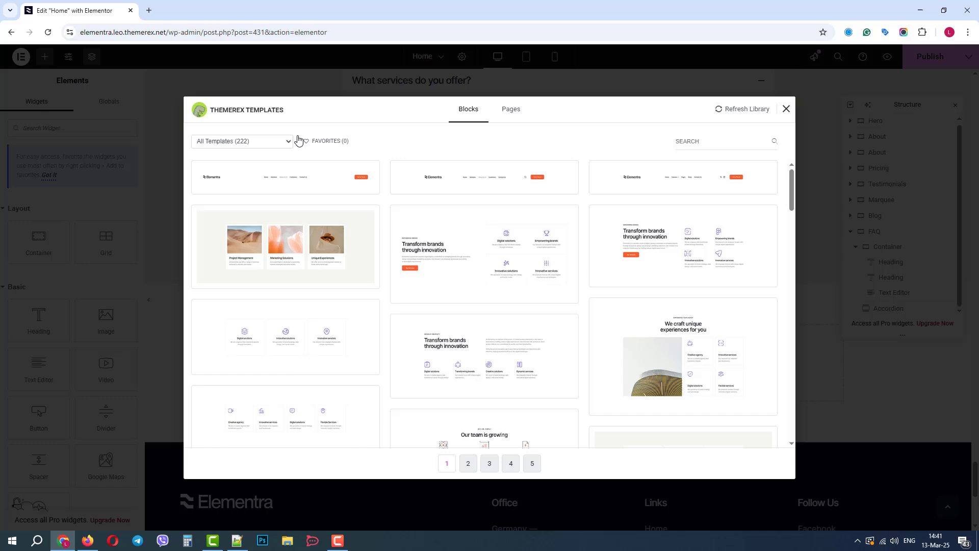
left_click(281, 146)
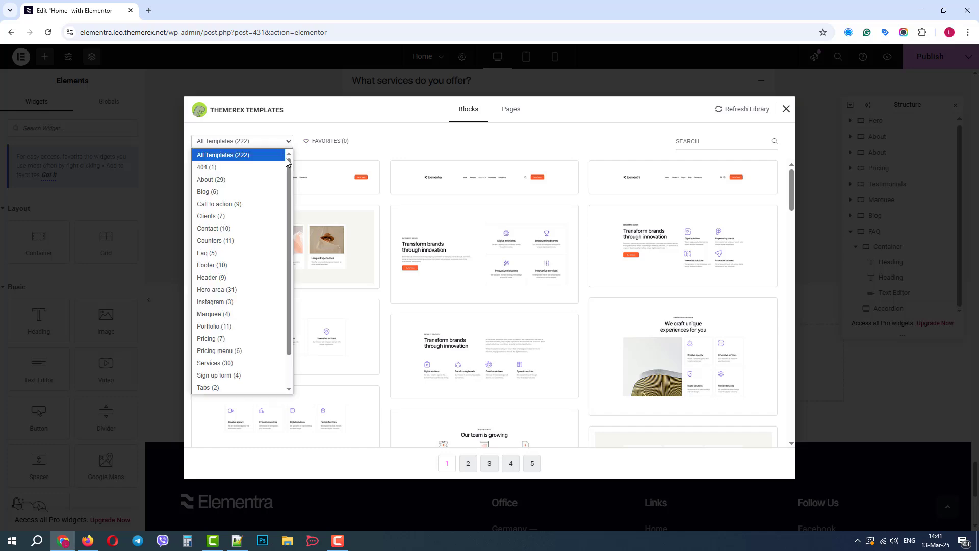
scroll(286, 163, "down", 1)
scroll(284, 171, "up", 1)
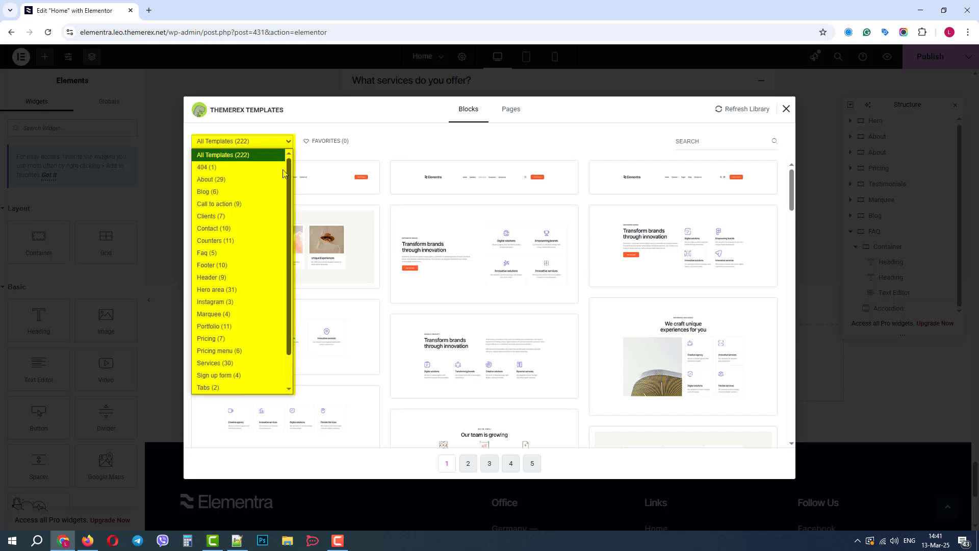
left_click(234, 204)
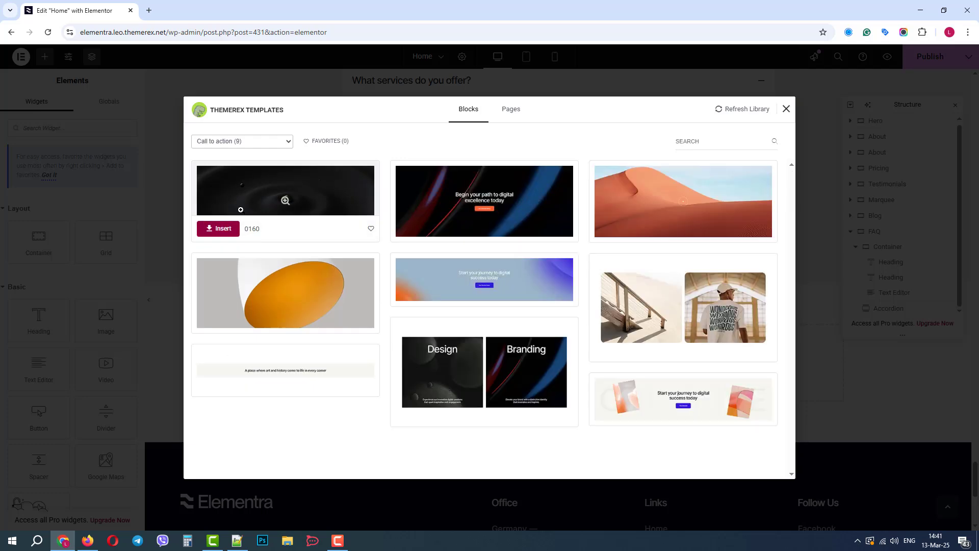
left_click(245, 144)
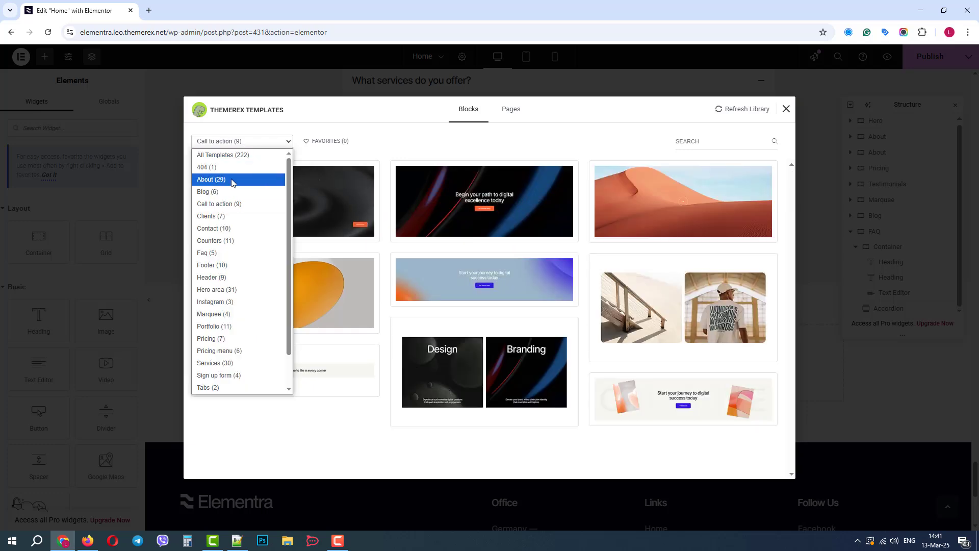
left_click(231, 179)
left_click(234, 143)
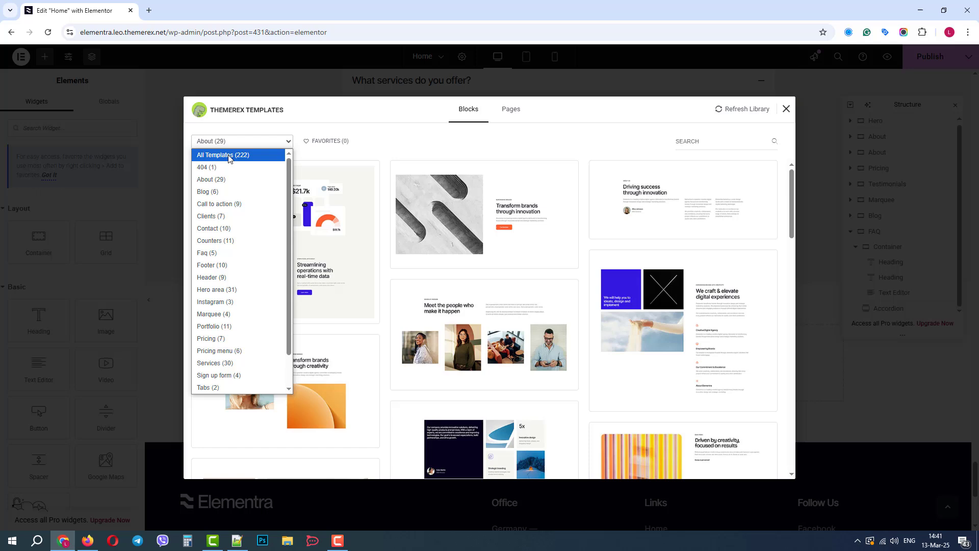
left_click(229, 156)
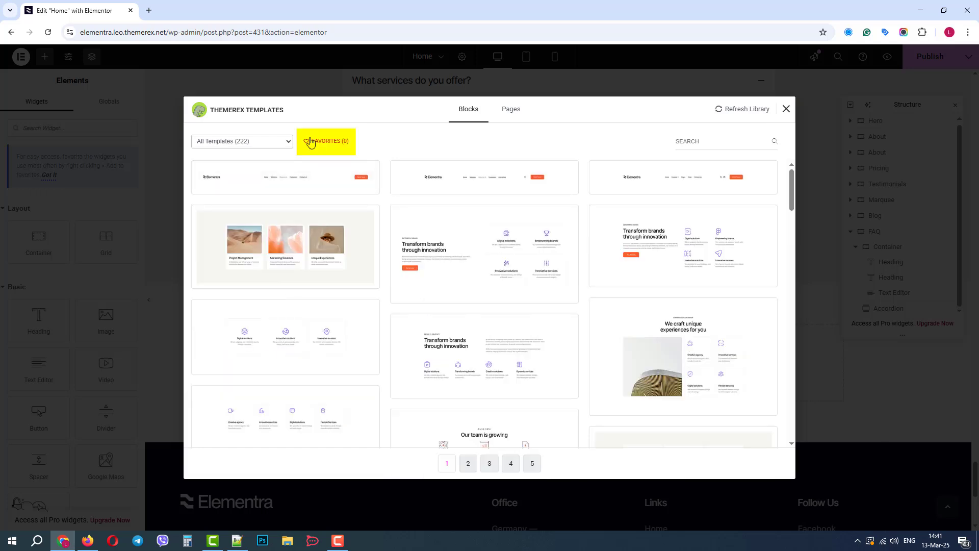
- Add templates such as 0015 to favorites and toggle the Favorites filter on and off
mouse_move(413, 290)
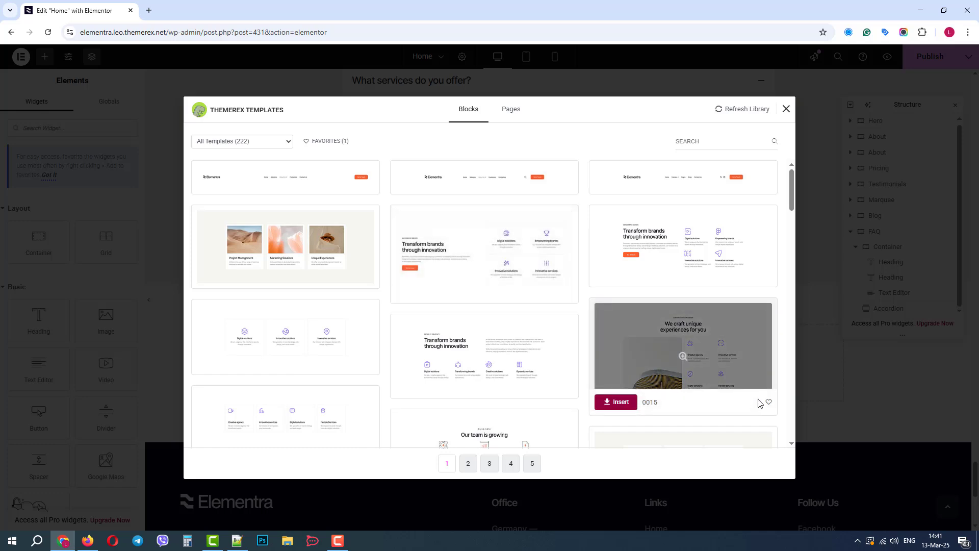
left_click(770, 402)
mouse_move(244, 447)
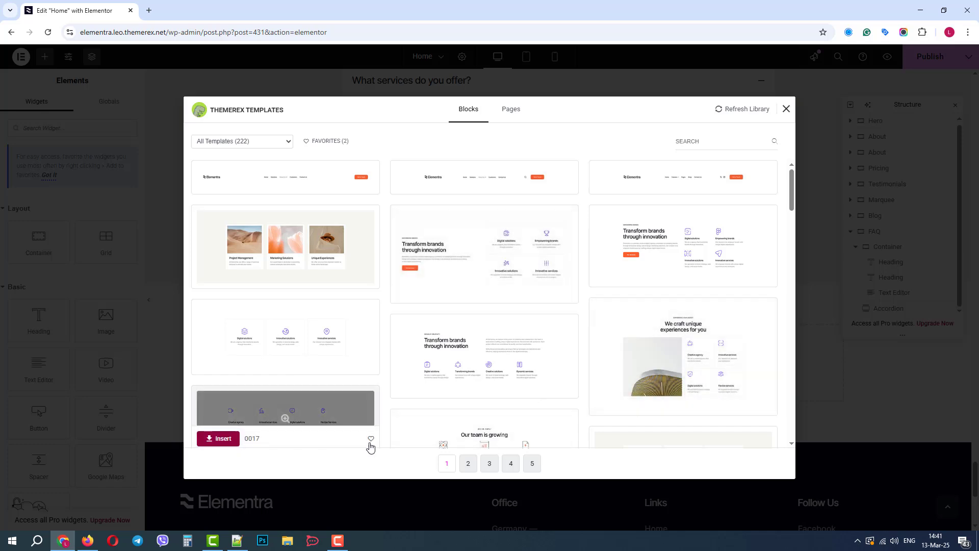
left_click(330, 141)
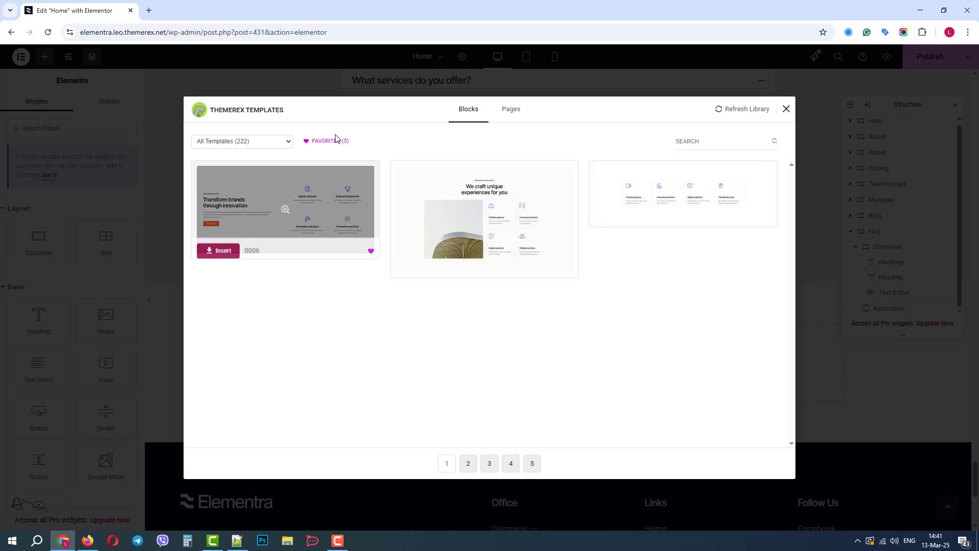
left_click(329, 143)
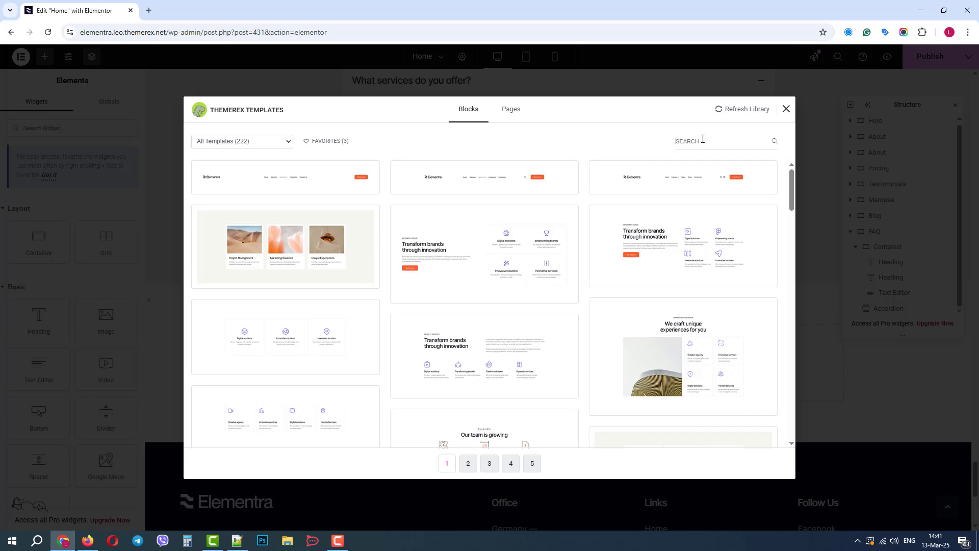
- Search 'team' and insert the Our Team block below the FAQ
type("team")
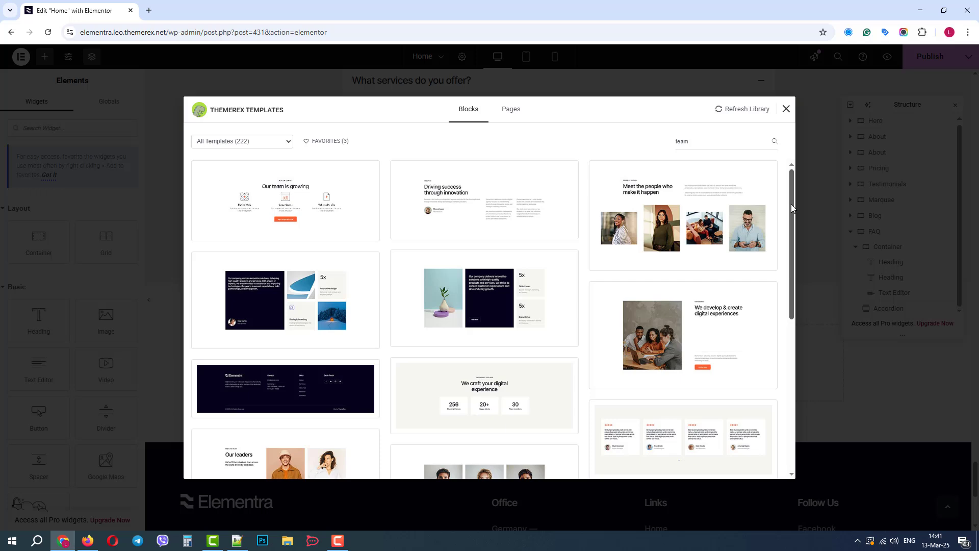
left_click_drag(791, 204, 770, 356)
mouse_move(459, 321)
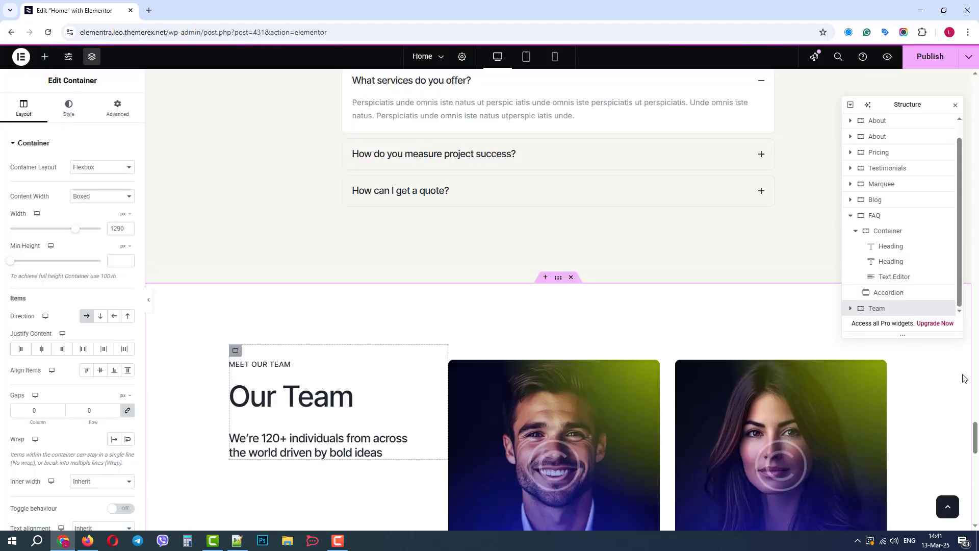
mouse_move(976, 433)
left_mouse_down()
mouse_move(976, 485)
mouse_move(976, 452)
left_mouse_up()
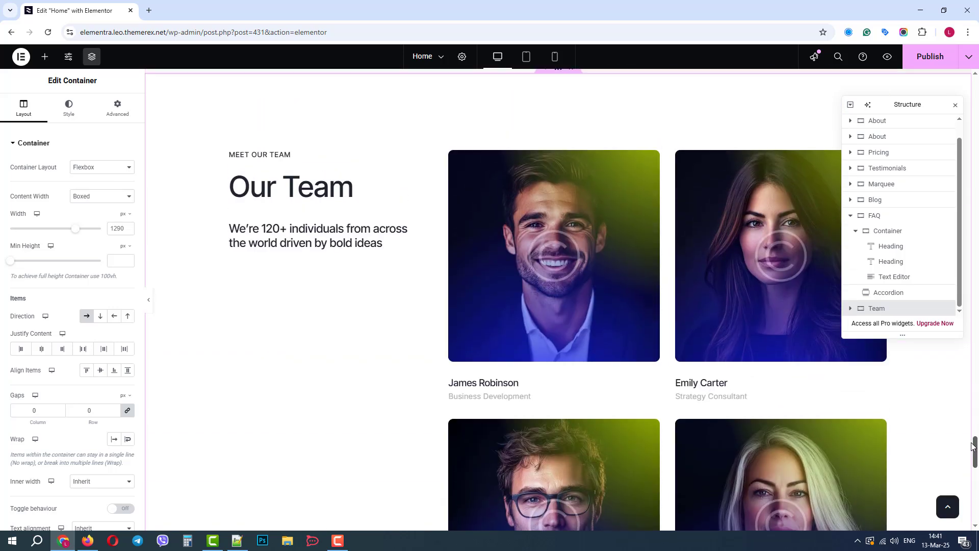
left_click(574, 301)
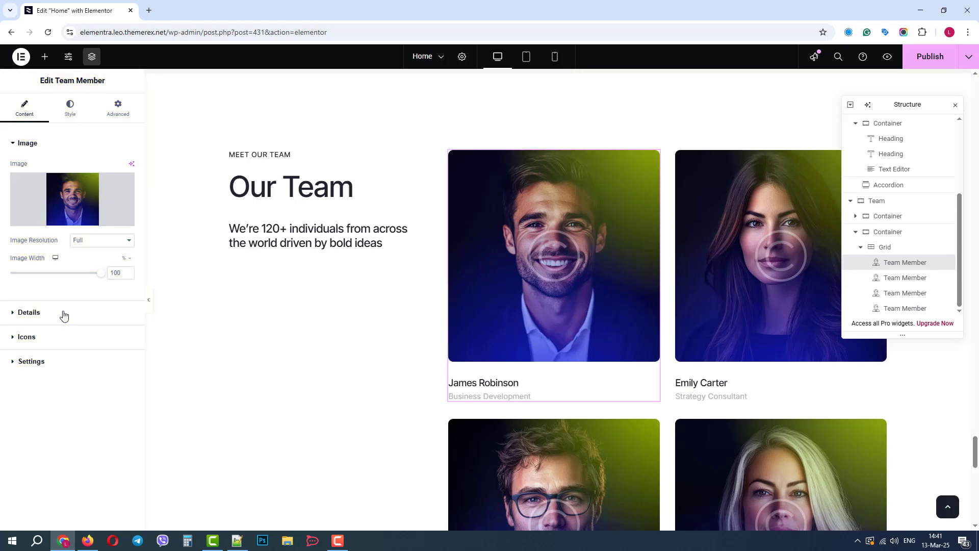
left_click(63, 314)
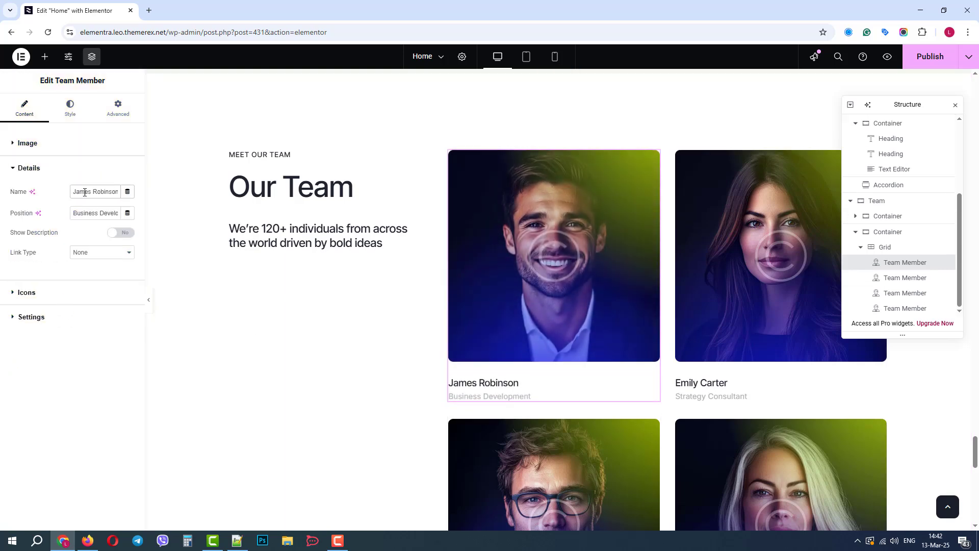
left_click(29, 163)
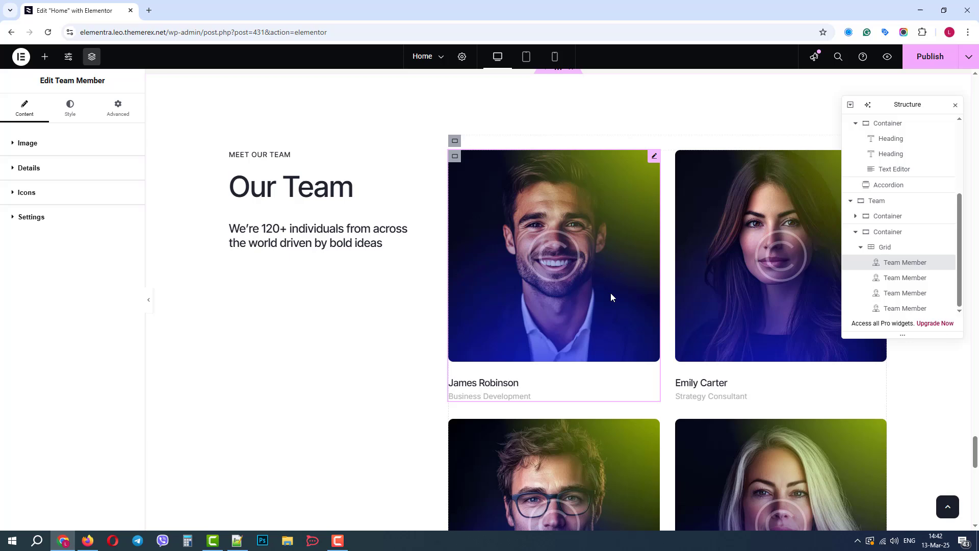
- Open the ThemeRex template library from the empty drop area below Our Team
scroll(607, 301, "down", 5)
scroll(598, 309, "down", 5)
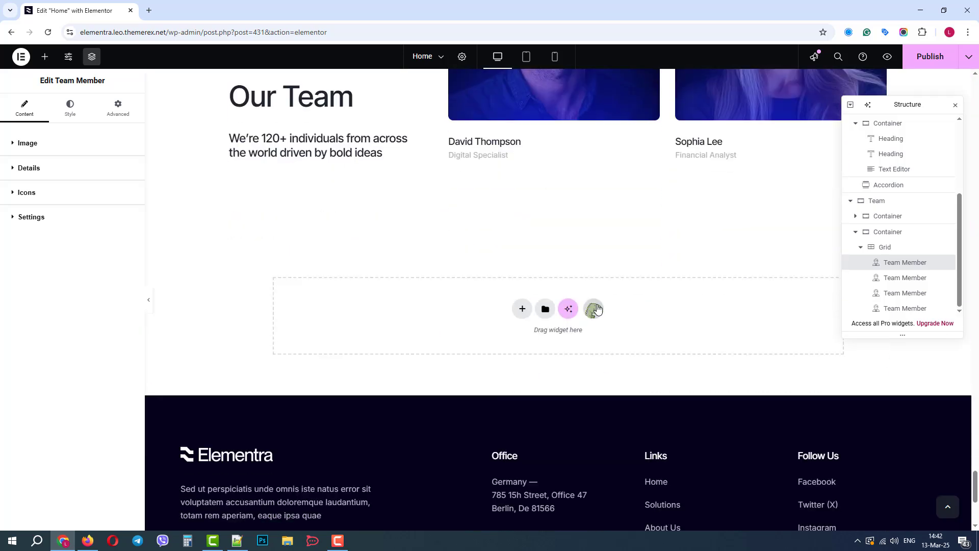
left_click(593, 305)
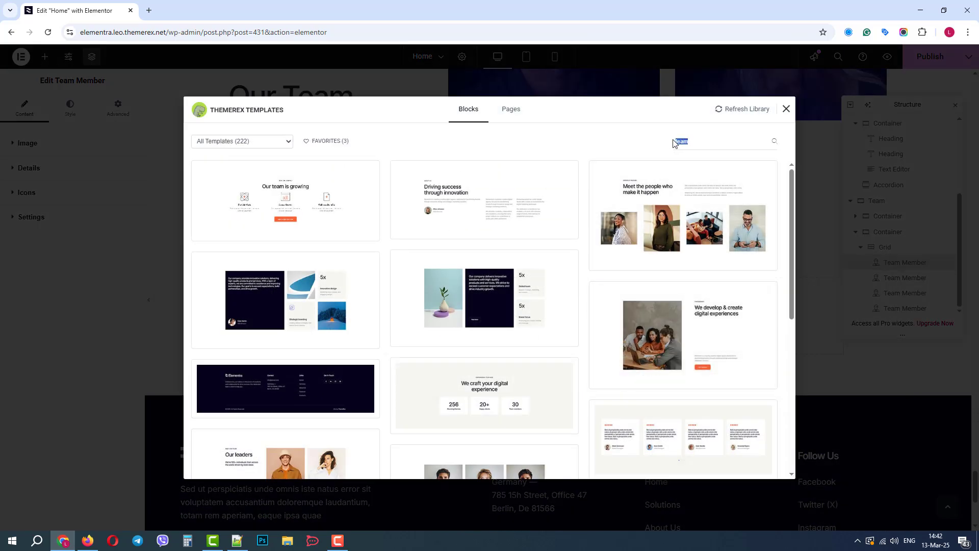
- Search 'blog', preview templates 0078 and 0082, and insert template 0078
type("blog")
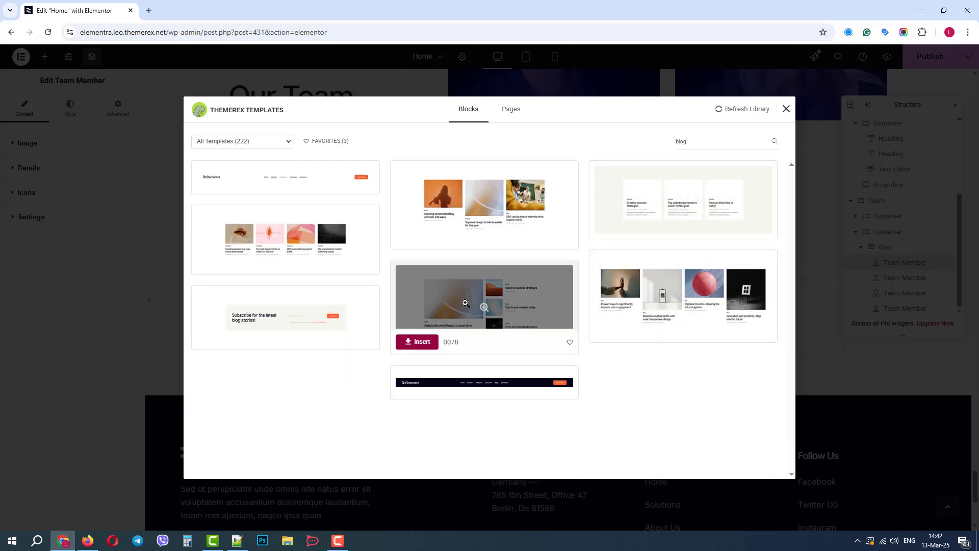
left_click(484, 309)
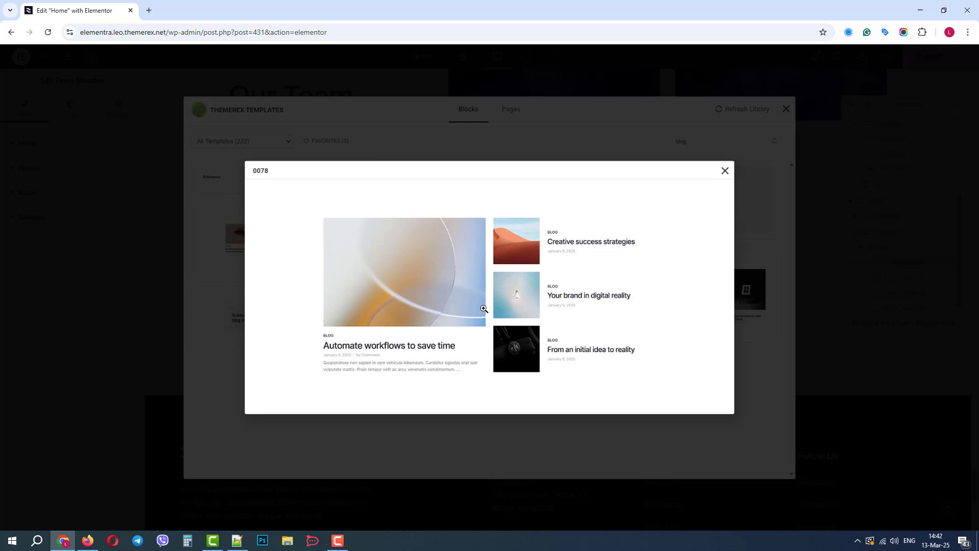
left_click(764, 324)
left_click(723, 287)
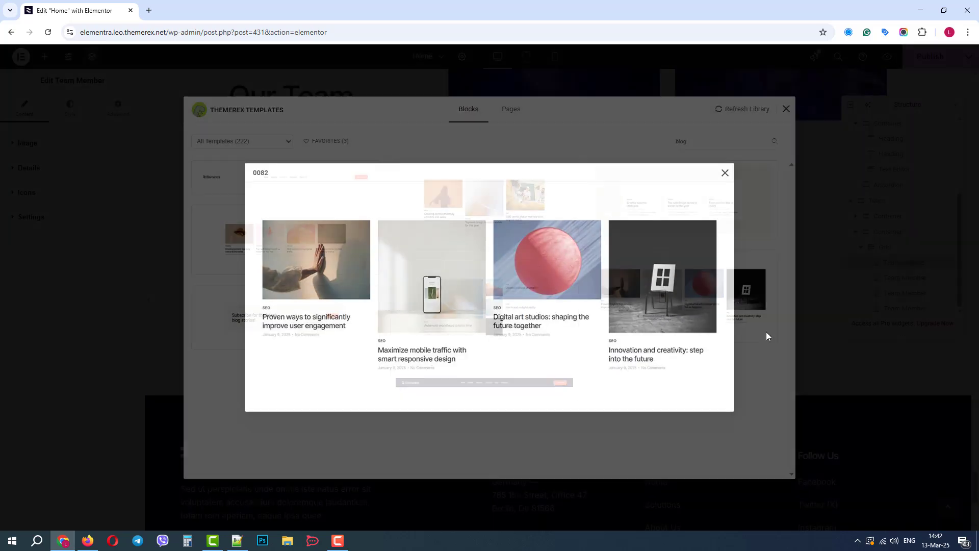
left_click(766, 332)
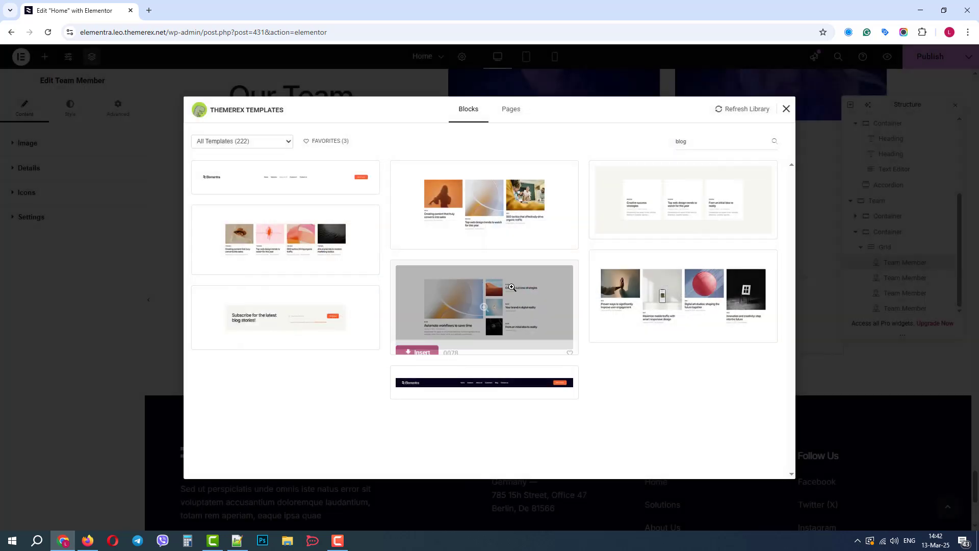
left_click(421, 343)
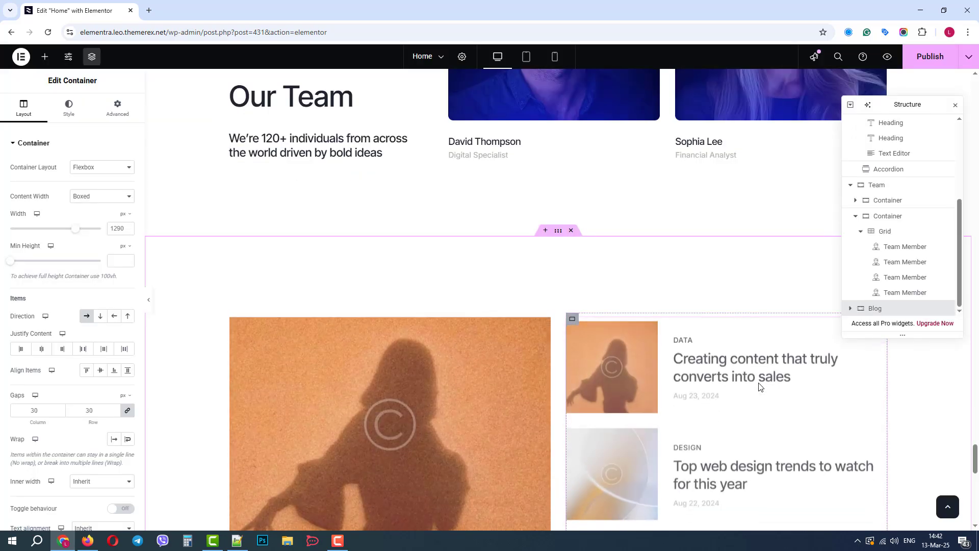
- Inspect the Blog block's Posts and Recent Posts widgets, then publish the homepage
scroll(744, 385, "down", 1)
scroll(734, 382, "down", 2)
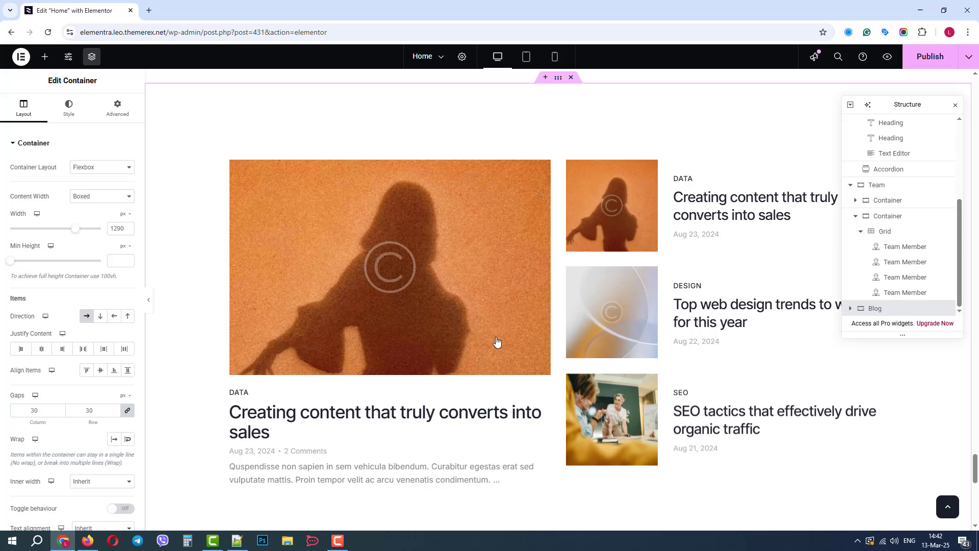
left_click(437, 324)
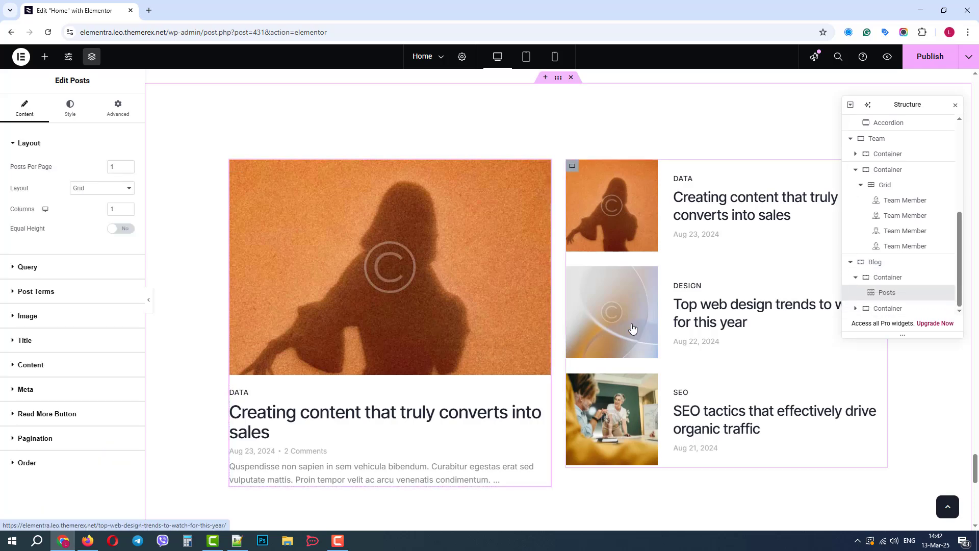
left_click(742, 348)
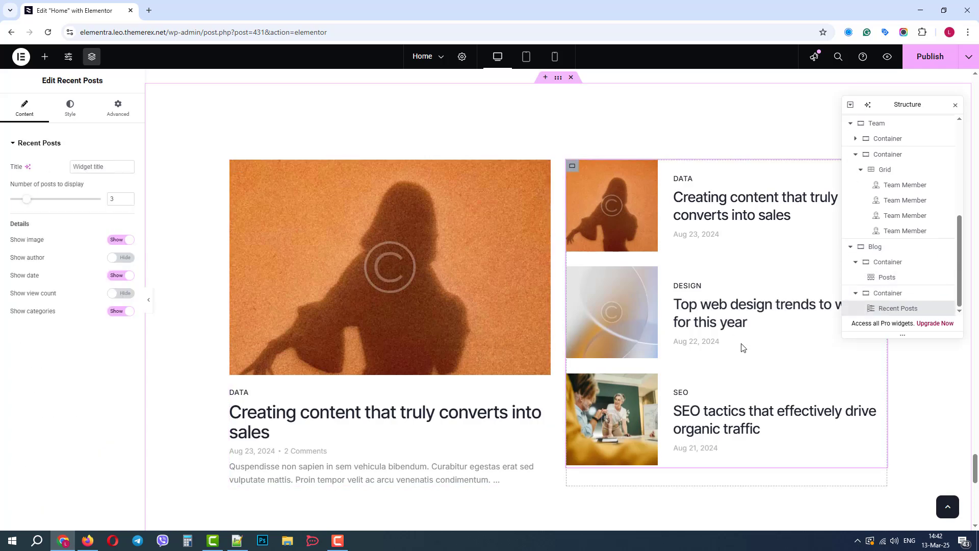
scroll(743, 347, "down", 3)
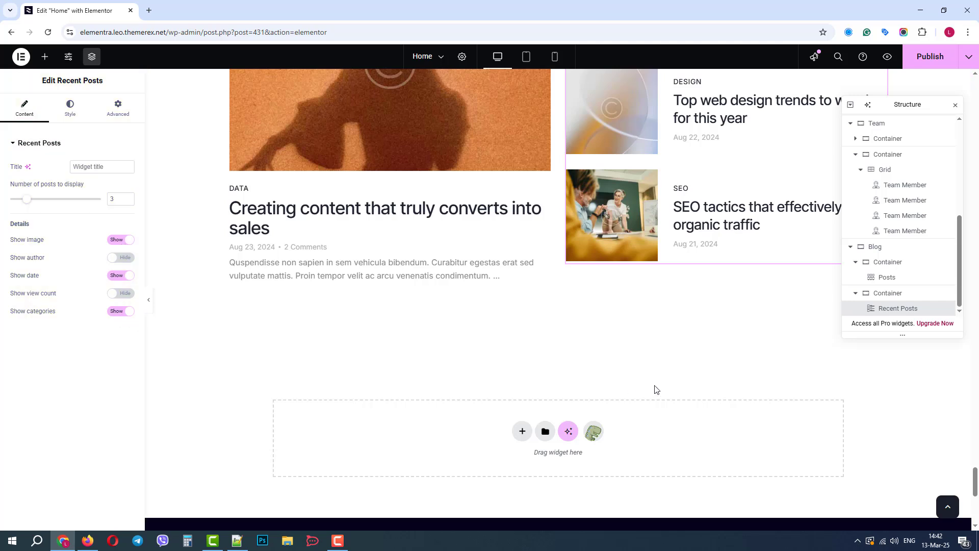
left_click_drag(890, 107, 873, 162)
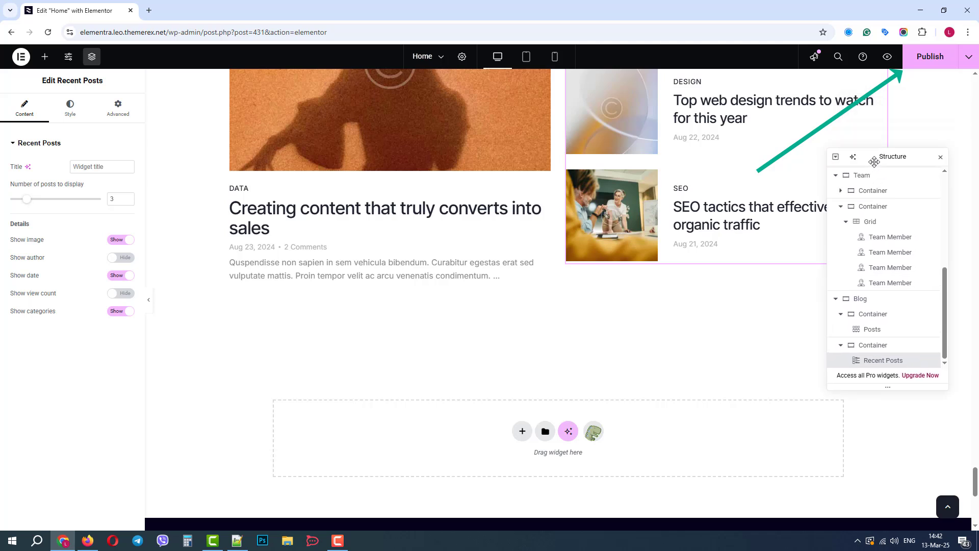
left_click(927, 57)
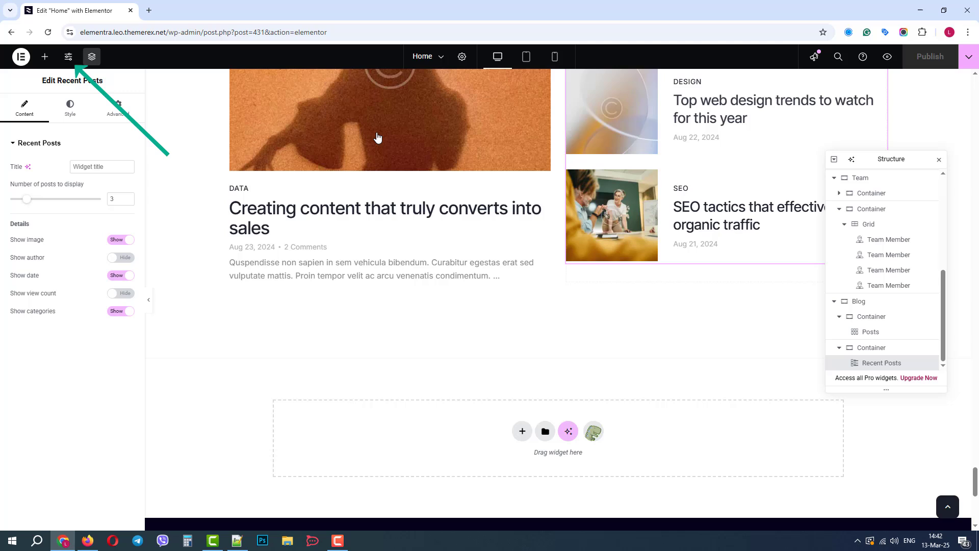
- Open Site Settings and review the expanded Global Colors list
left_click(68, 58)
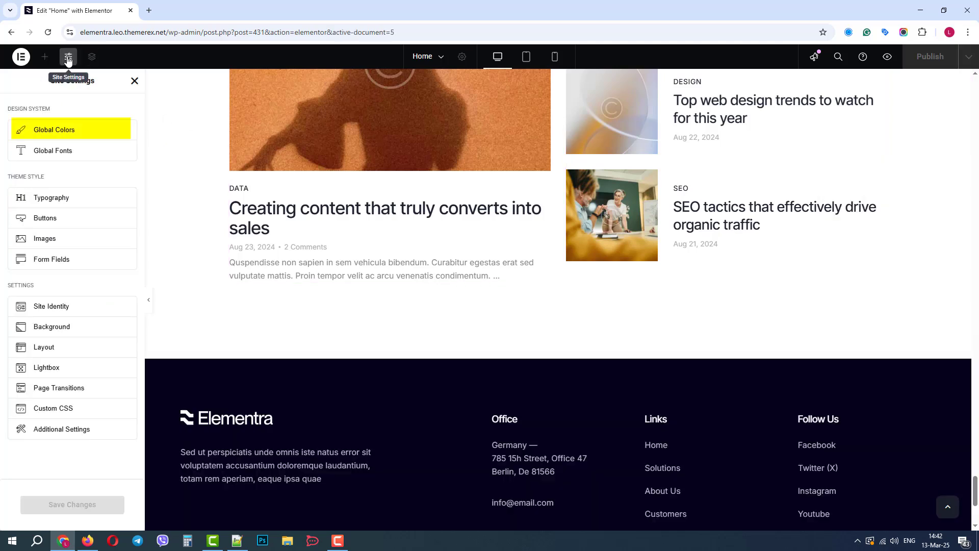
left_click(89, 133)
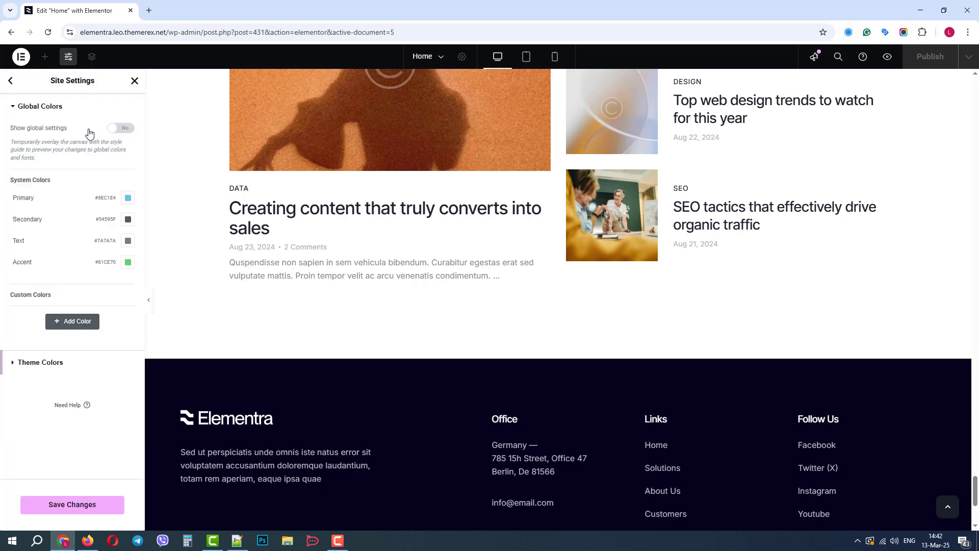
left_click(54, 363)
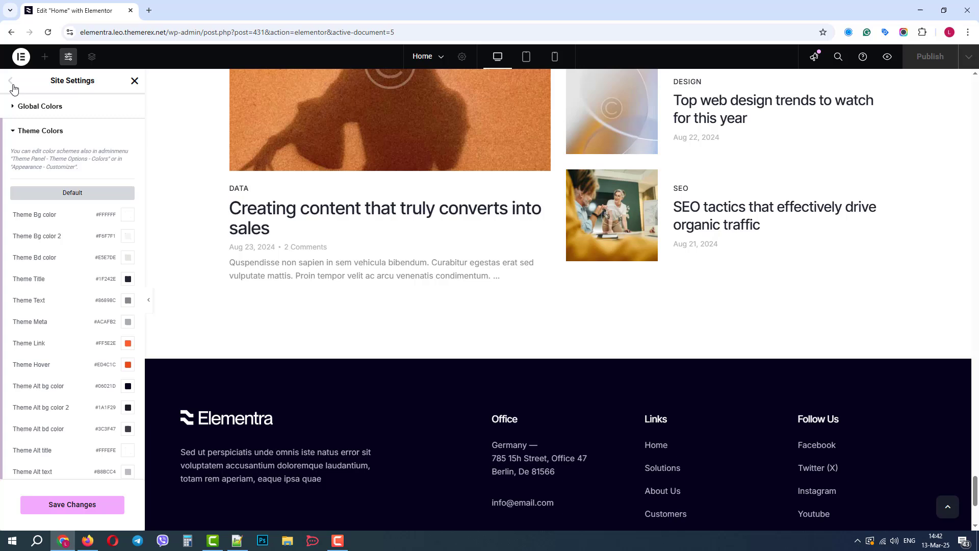
left_click(10, 81)
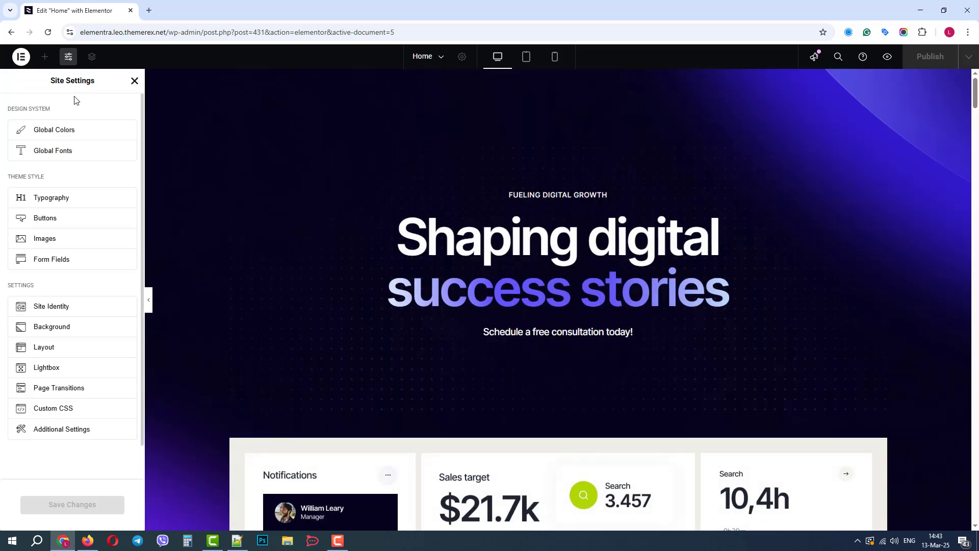
- Review Global Fonts and the theme Typography options for Body, Link and H1–H6
left_click(67, 152)
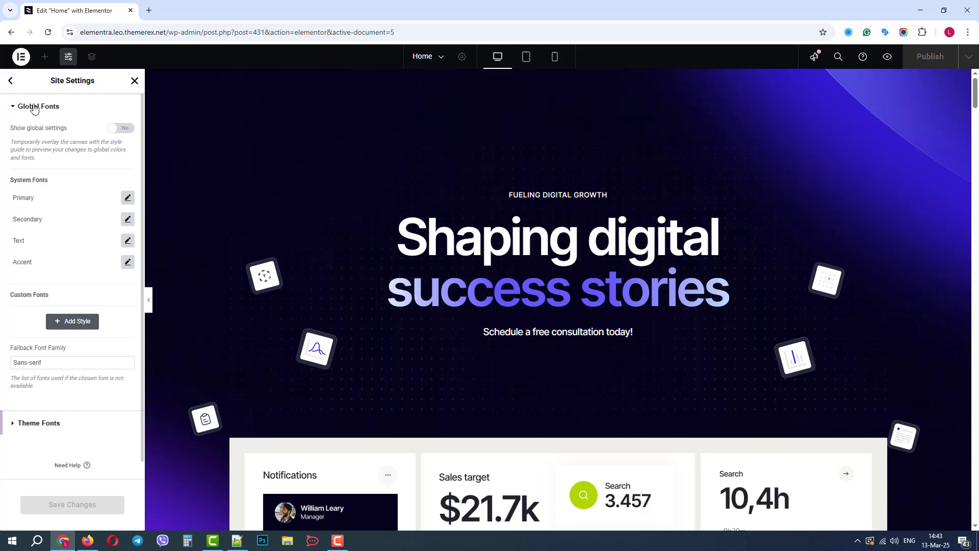
left_click(10, 81)
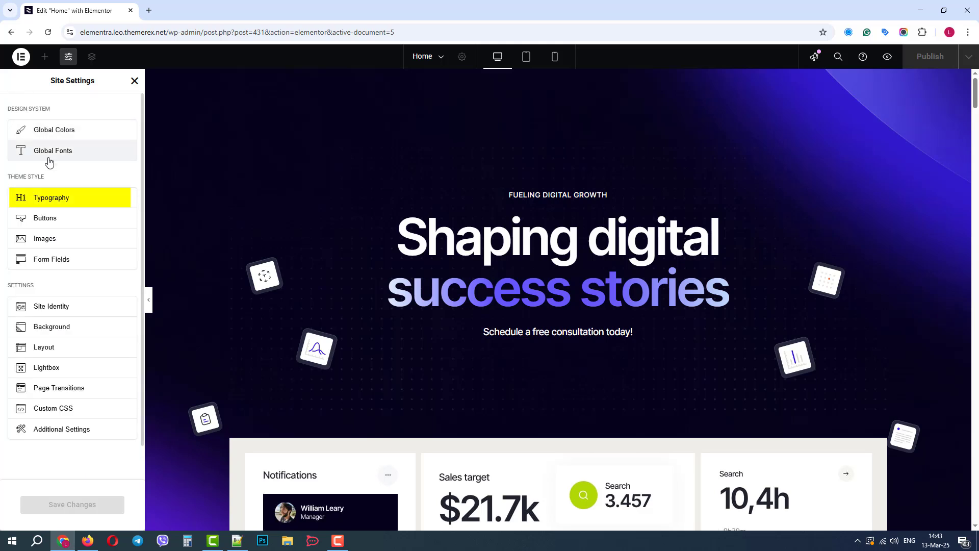
left_click(53, 198)
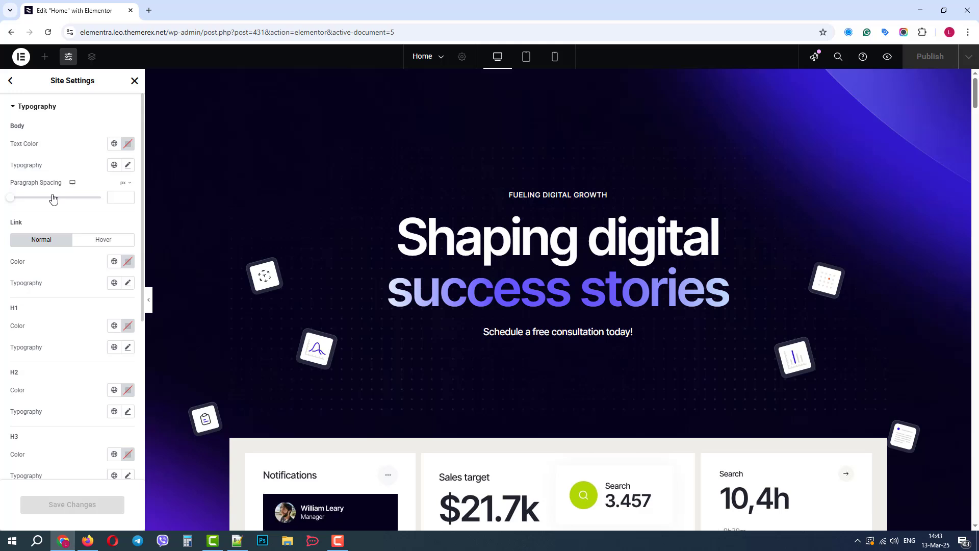
scroll(137, 192, "down", 5)
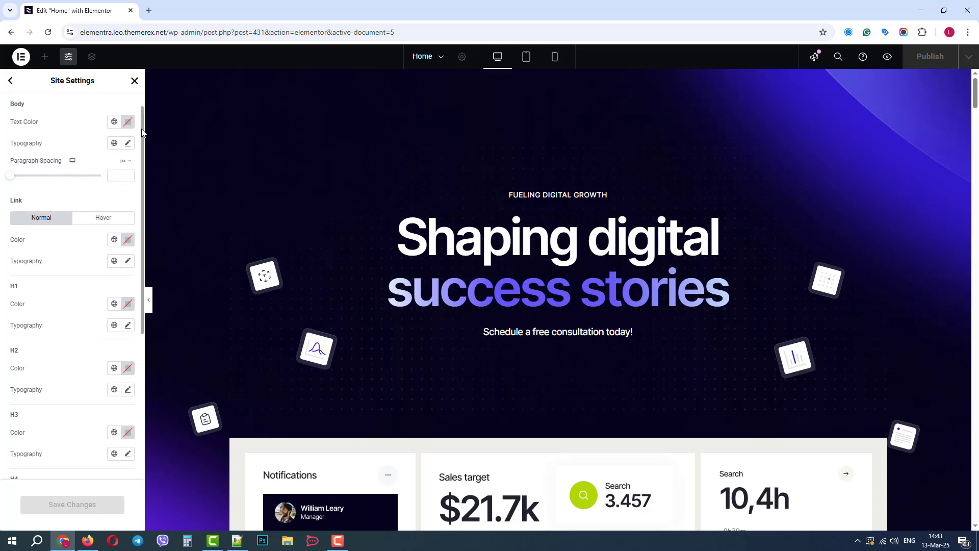
scroll(134, 235, "up", 5)
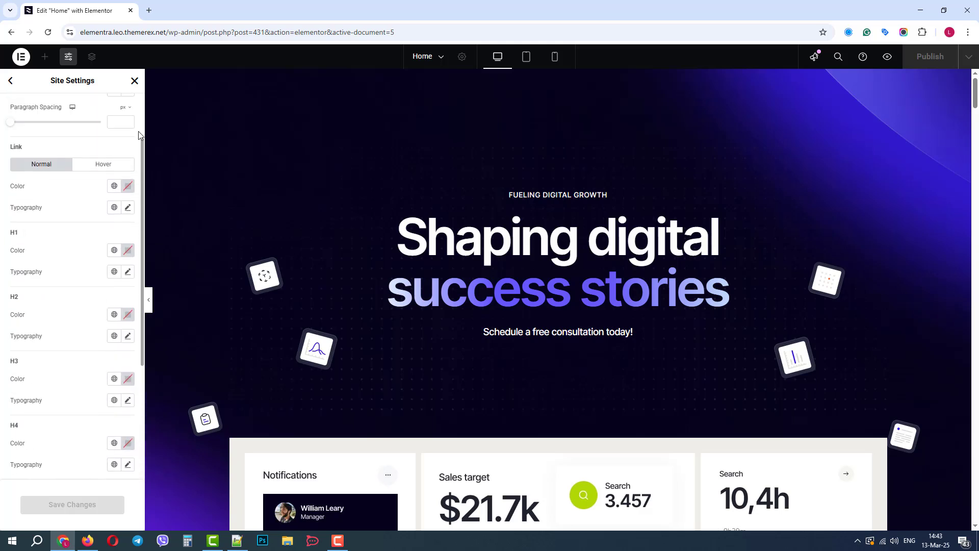
left_click(13, 84)
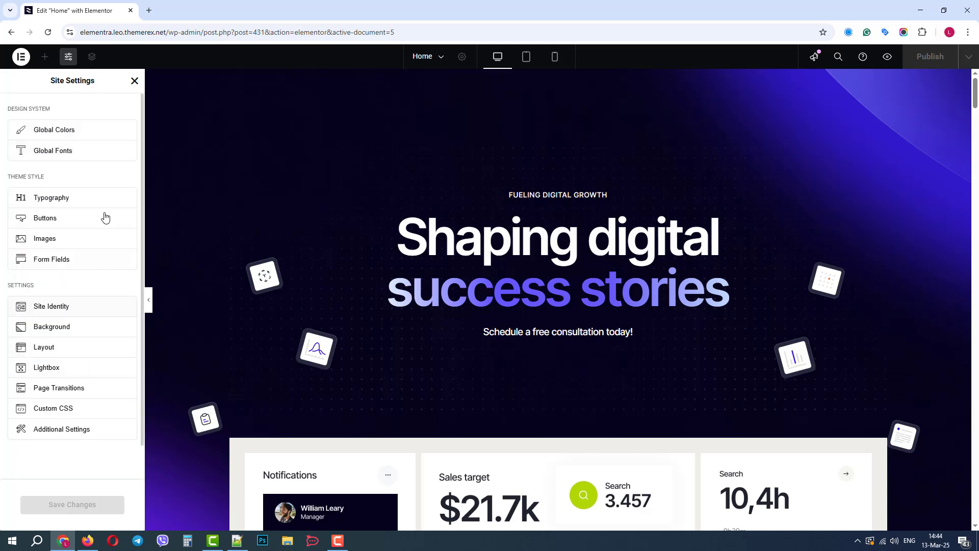
- Exit Elementor to WordPress and open Theme Panel > Theme Dashboard
left_click(21, 57)
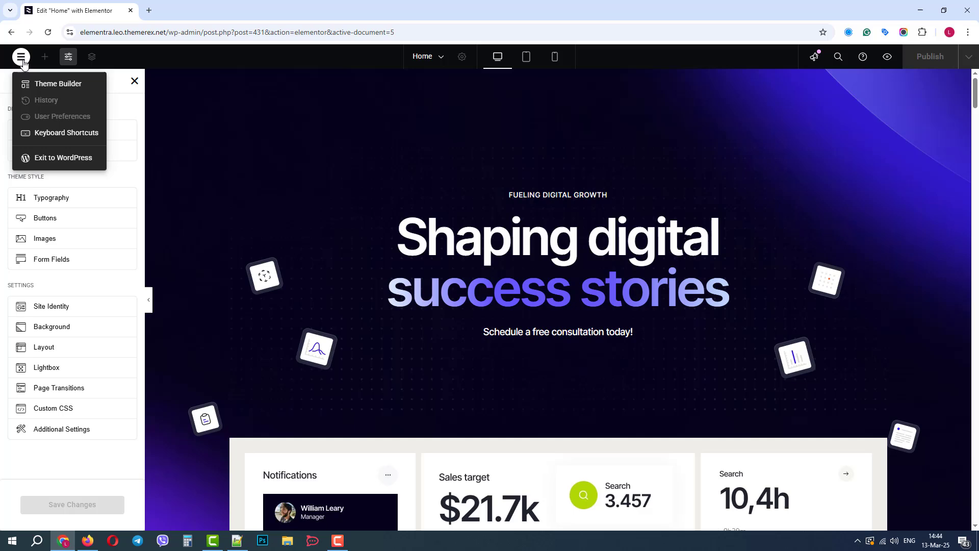
left_click(63, 162)
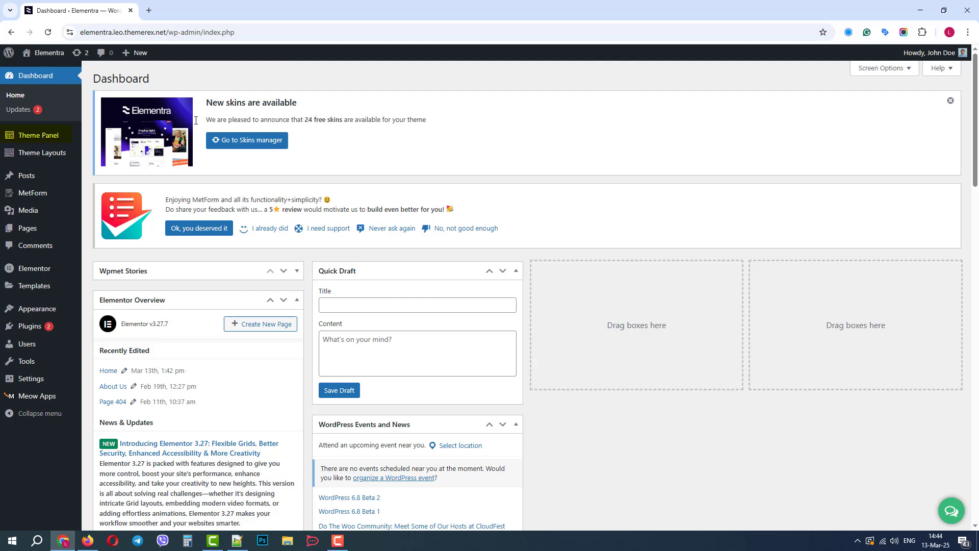
mouse_move(53, 137)
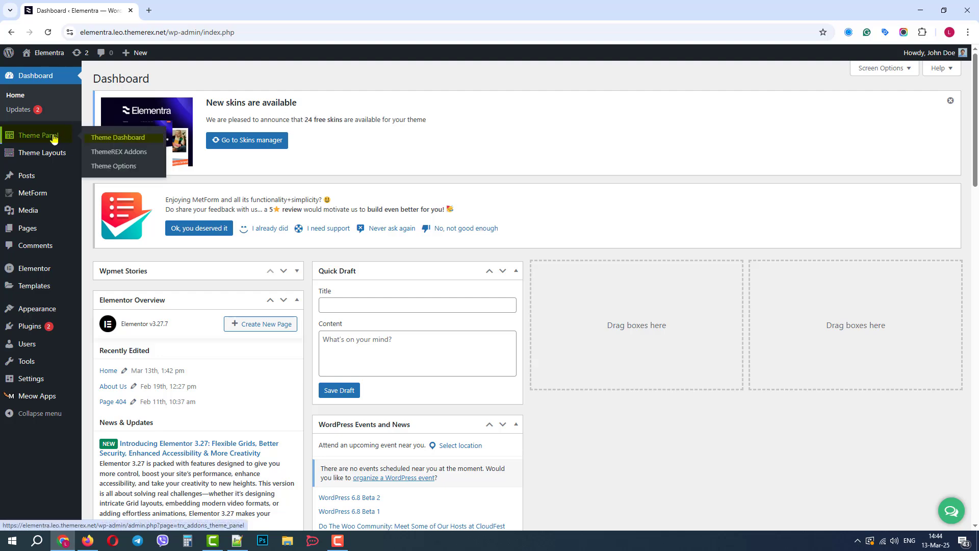
left_click(121, 138)
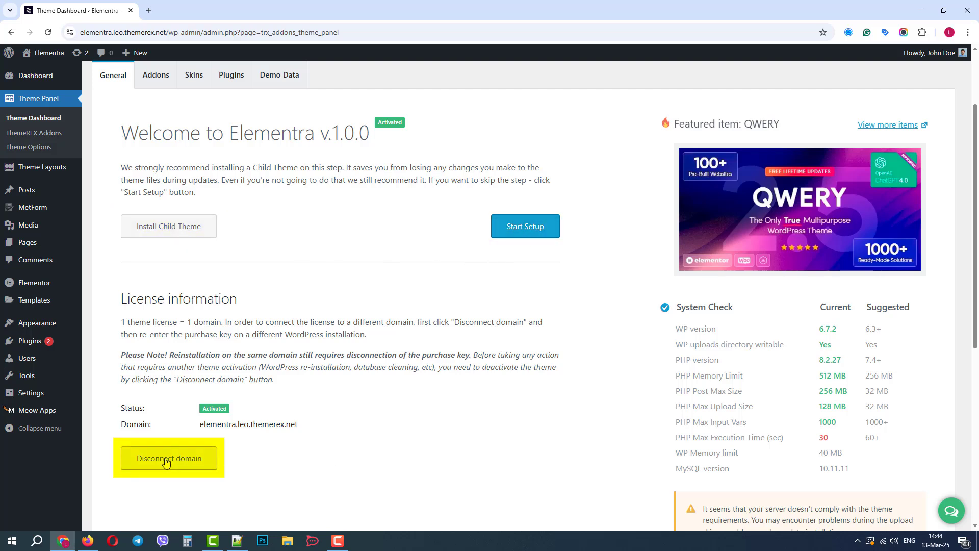
- Browse the Theme Dashboard's Addons and Skins, ending on the Plugins list of ThemeREX and Elementor plugins
left_click(159, 80)
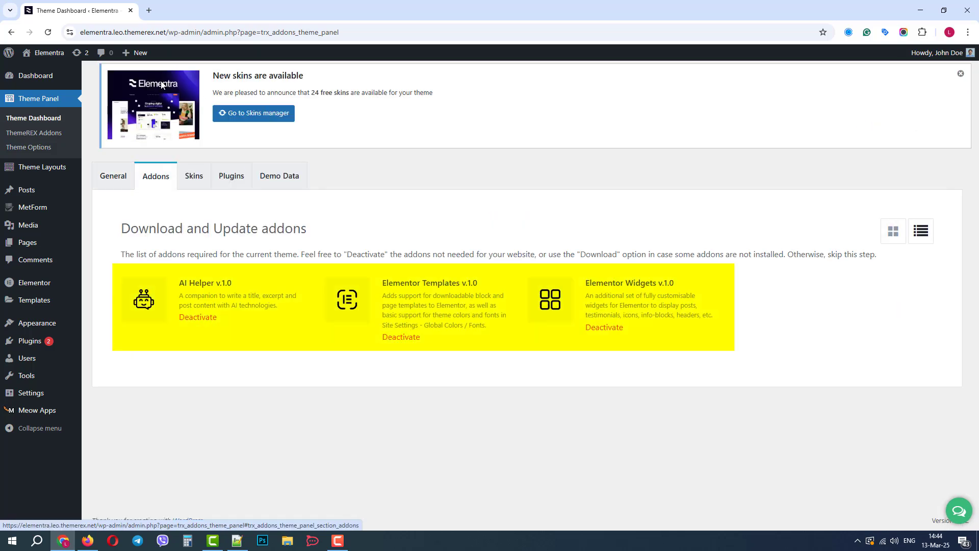
left_click(194, 176)
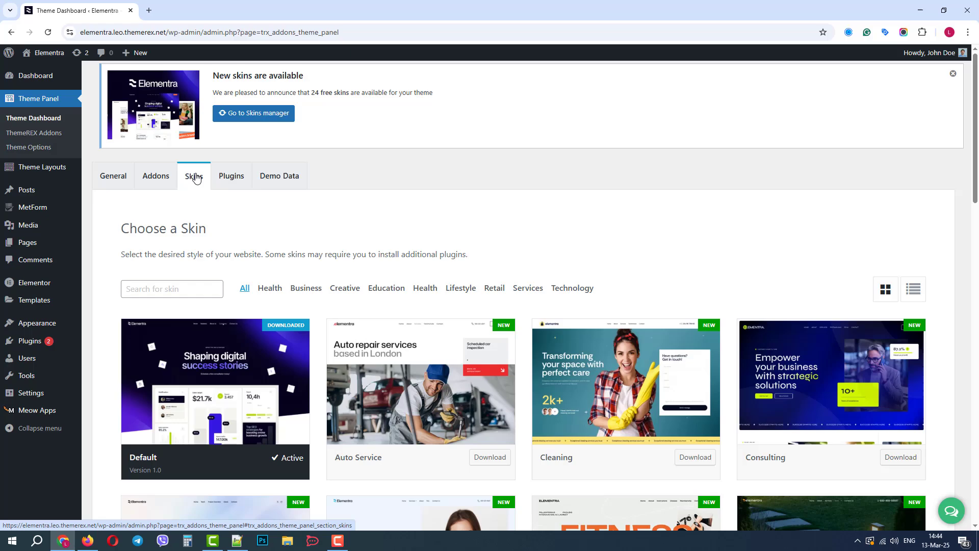
left_click_drag(969, 179, 954, 154)
left_click(240, 187)
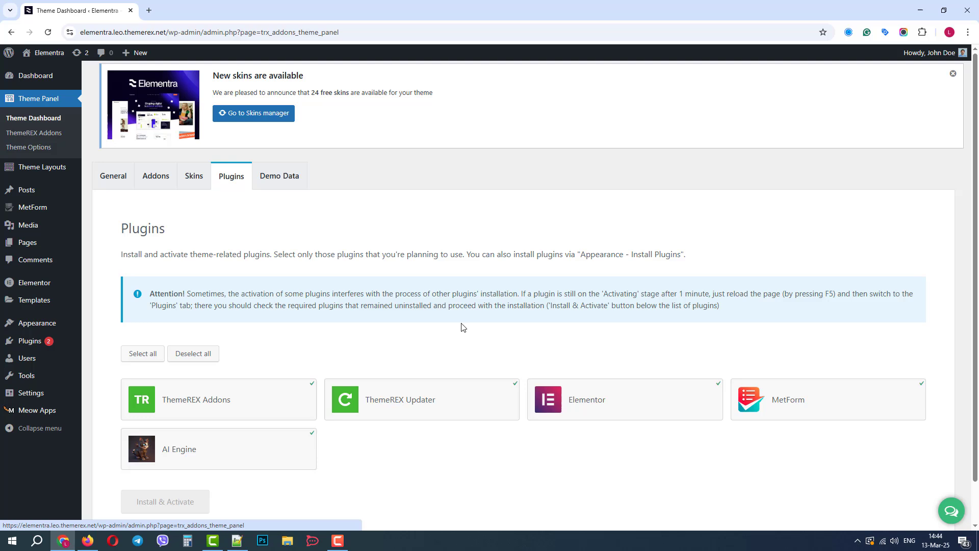
- In Demo Data, tick then untick Blog and Customers, then choose Full import and accept the warning
left_click(284, 178)
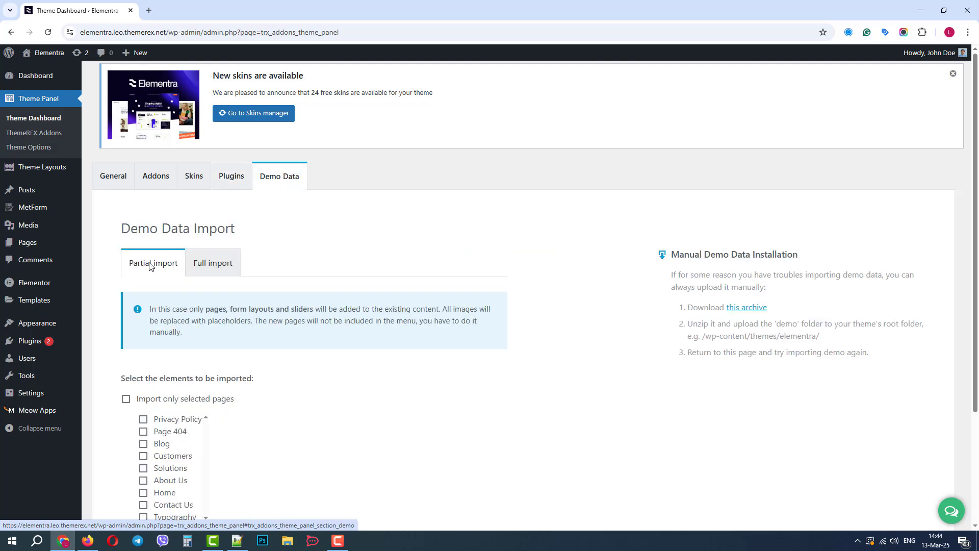
scroll(620, 364, "down", 2)
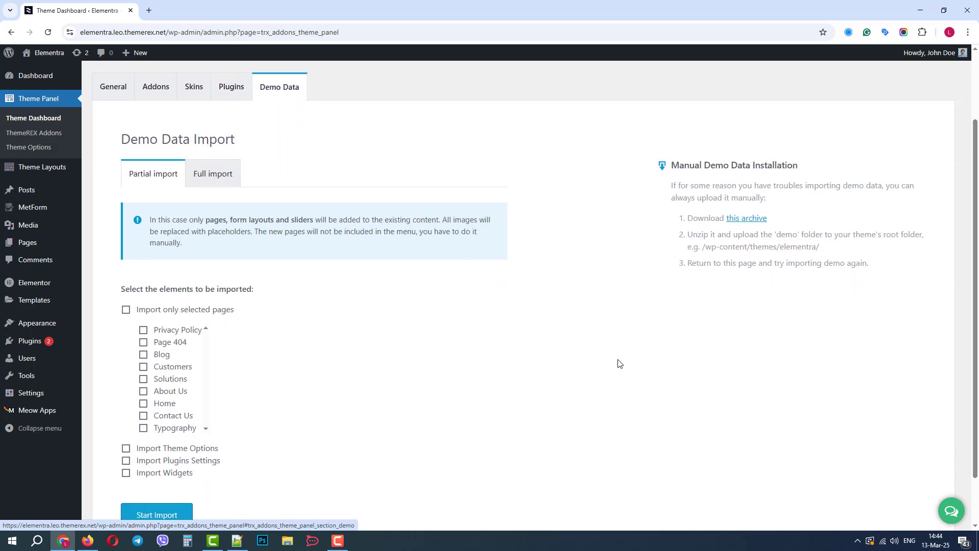
left_click(143, 354)
left_click(144, 367)
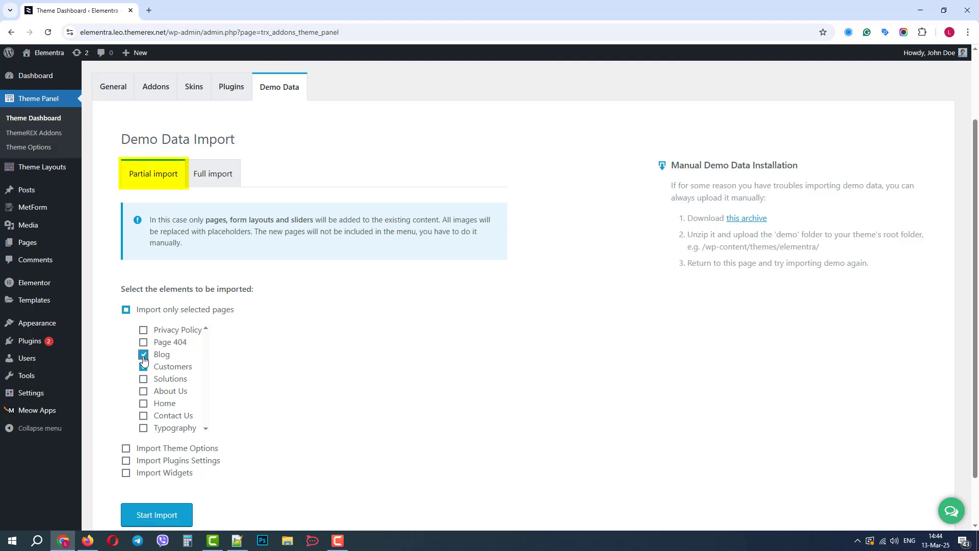
left_click(144, 354)
left_click(143, 367)
left_click(213, 176)
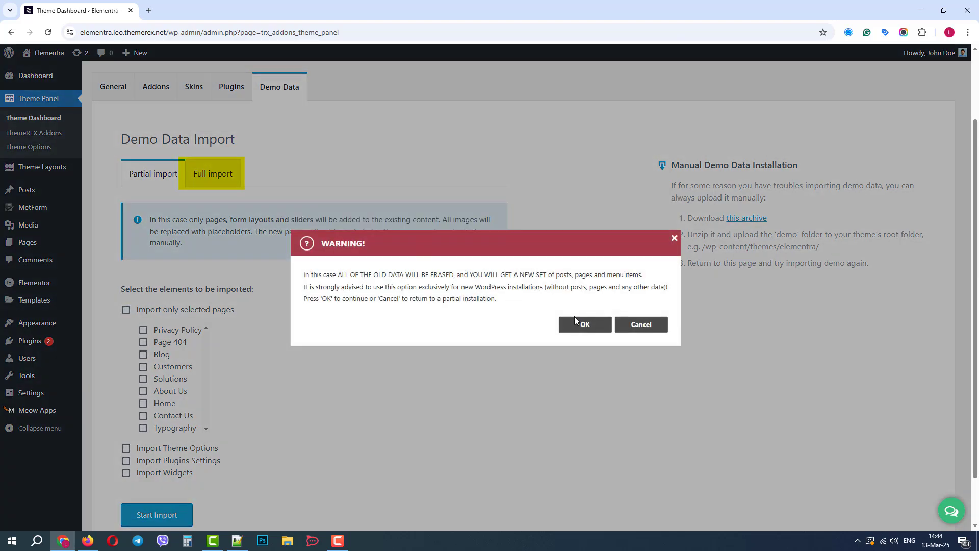
left_click(576, 326)
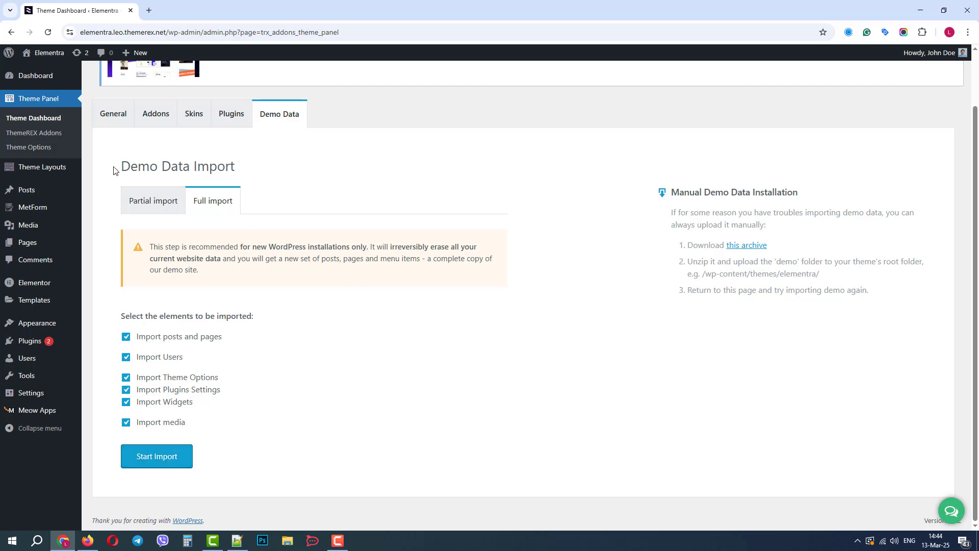
- Review ThemeREX Addons settings tabs: Preloader, Performance, AI Helper and Socials share-posts list
left_click(54, 135)
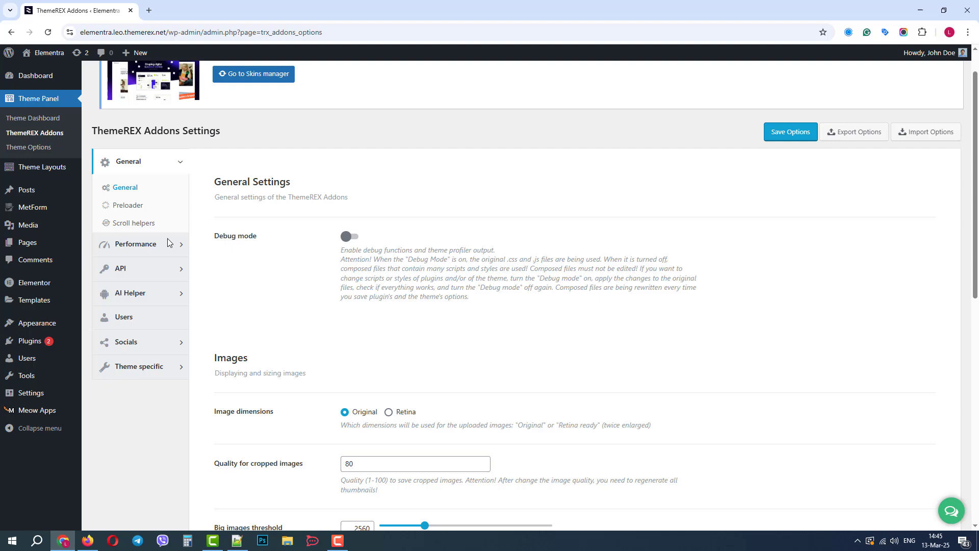
left_click(135, 209)
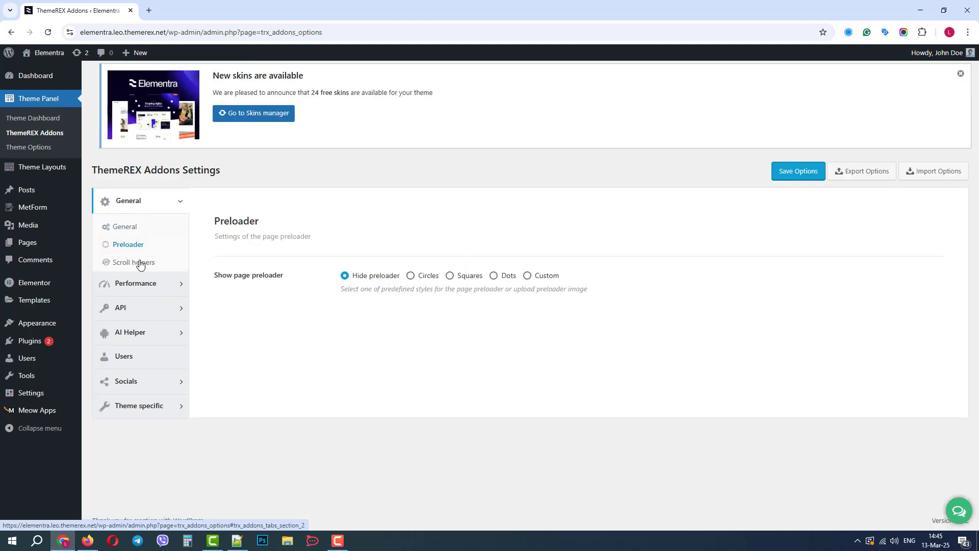
left_click(144, 287)
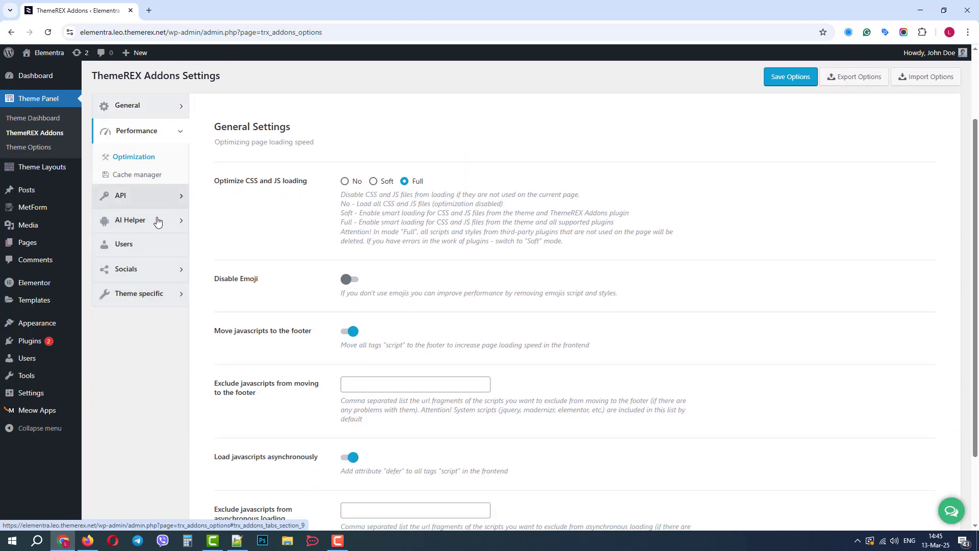
left_click(137, 223)
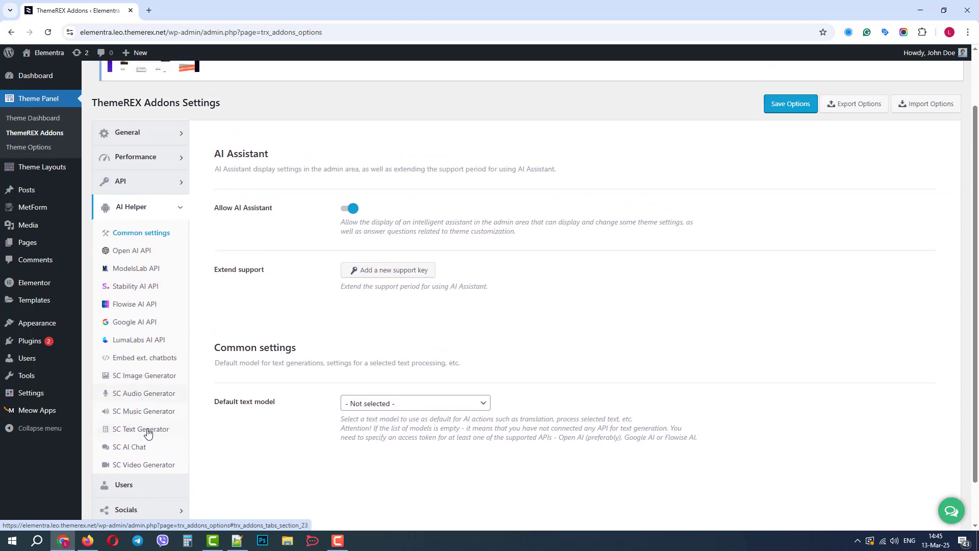
left_click(146, 512)
scroll(315, 290, "down", 2)
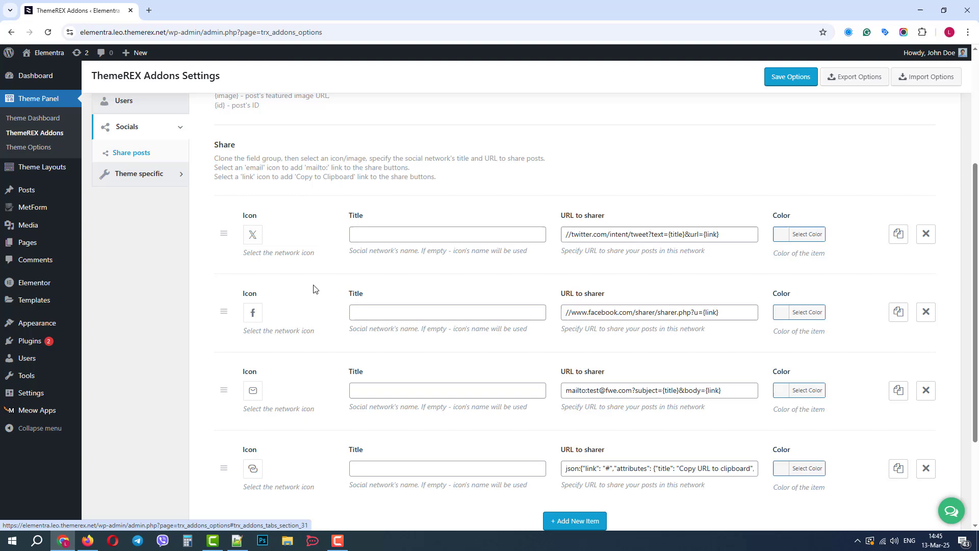
scroll(317, 288, "up", 5)
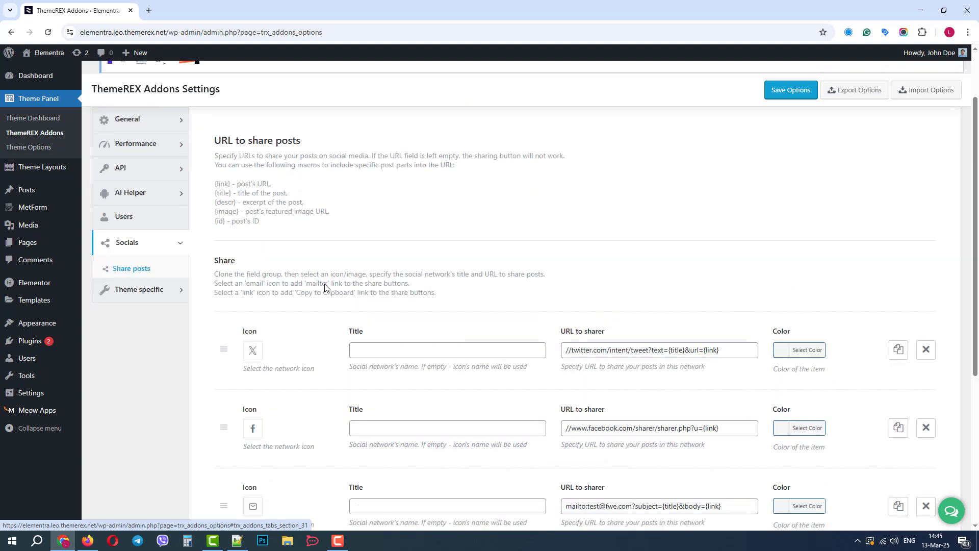
- Review Theme Options groups General, Header, Footer, Blog, Typography and Colors, ending on Logo & Site Identity
left_click(39, 150)
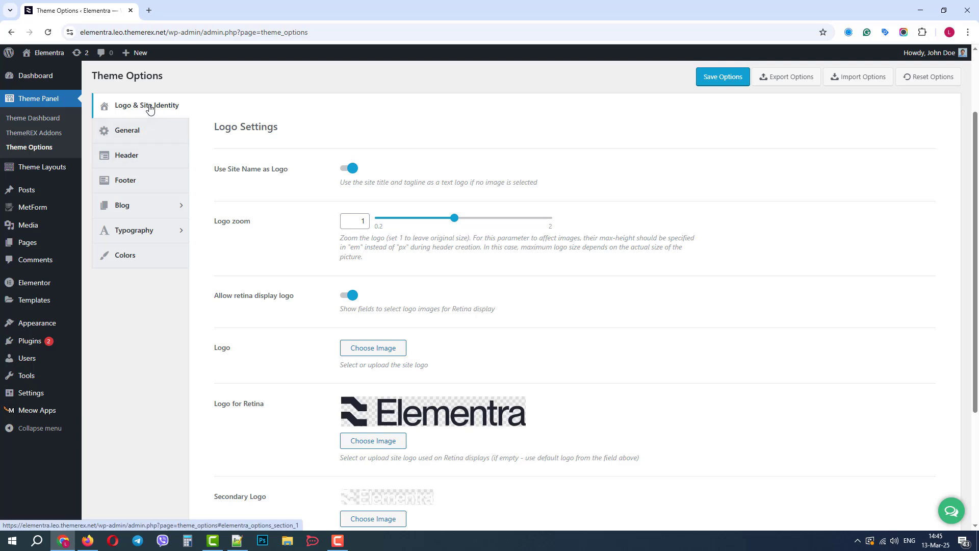
left_click(143, 134)
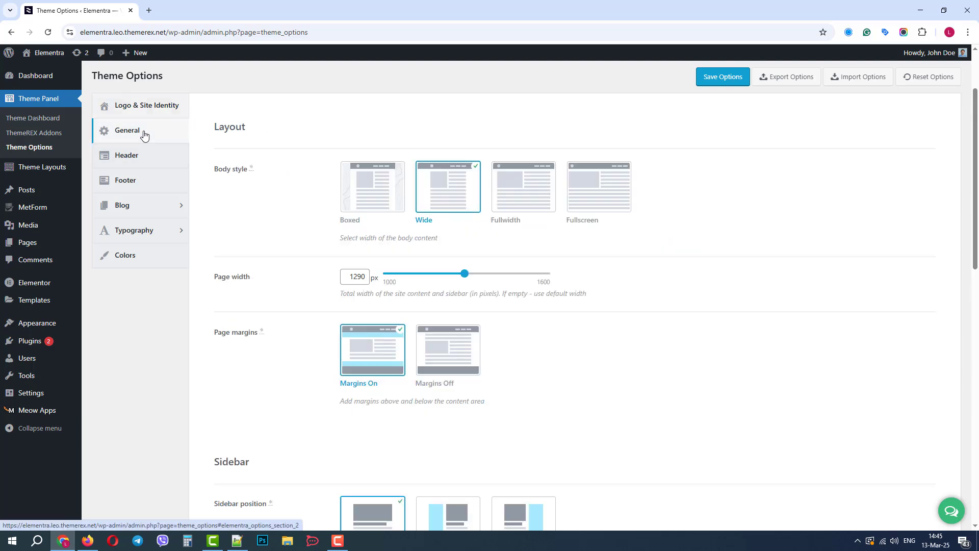
left_click(145, 160)
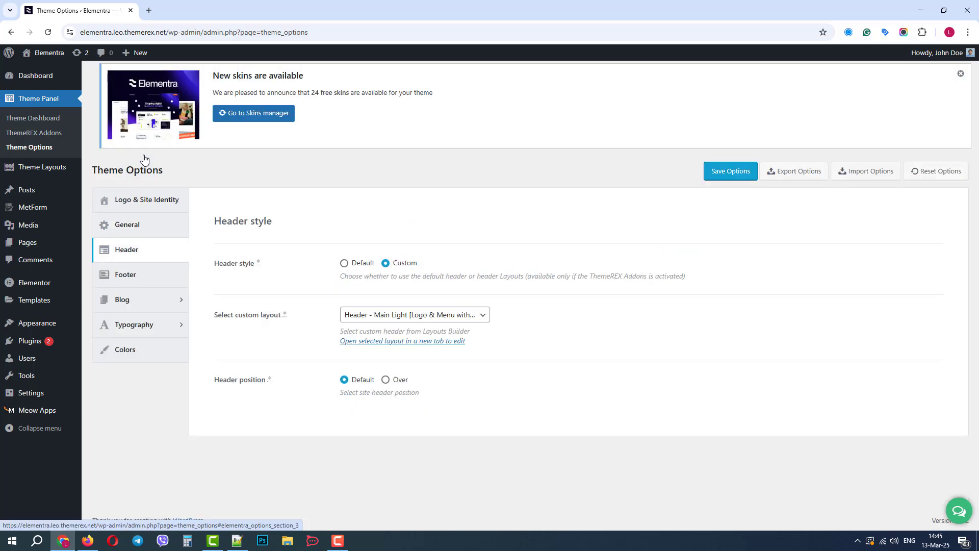
left_click(137, 278)
left_click(137, 303)
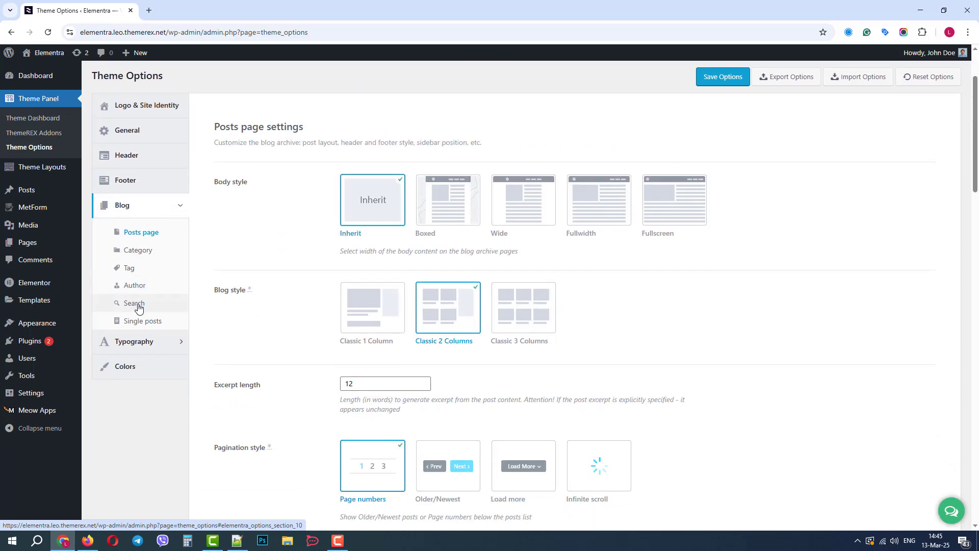
left_click(142, 343)
scroll(141, 349, "down", 3)
left_click(148, 487)
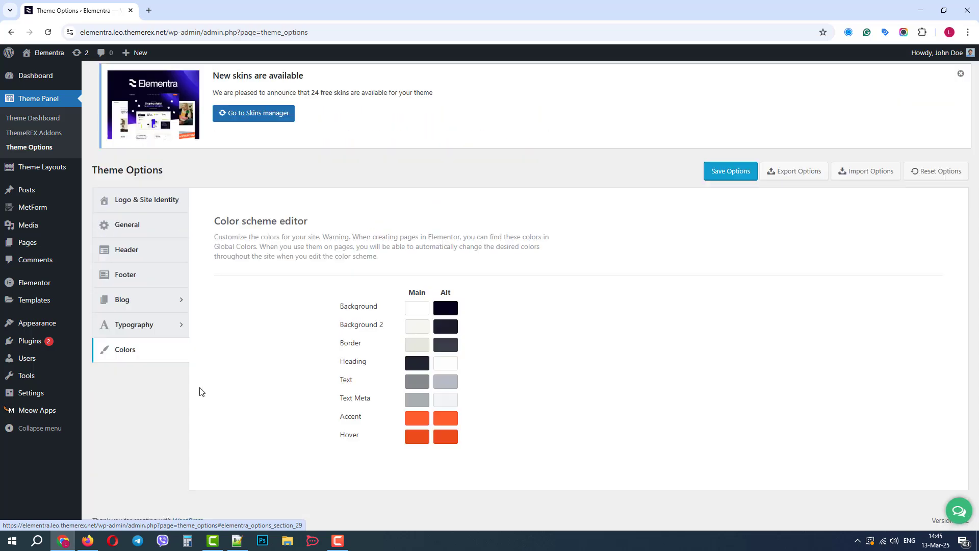
left_click(148, 199)
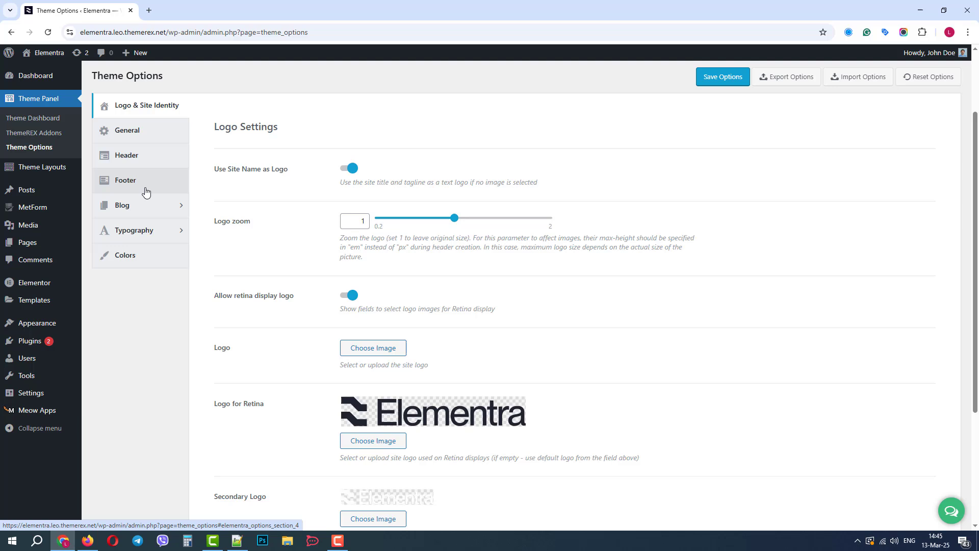
- Bring up the admin bar's site-name menu with its Visit Site link
mouse_move(49, 54)
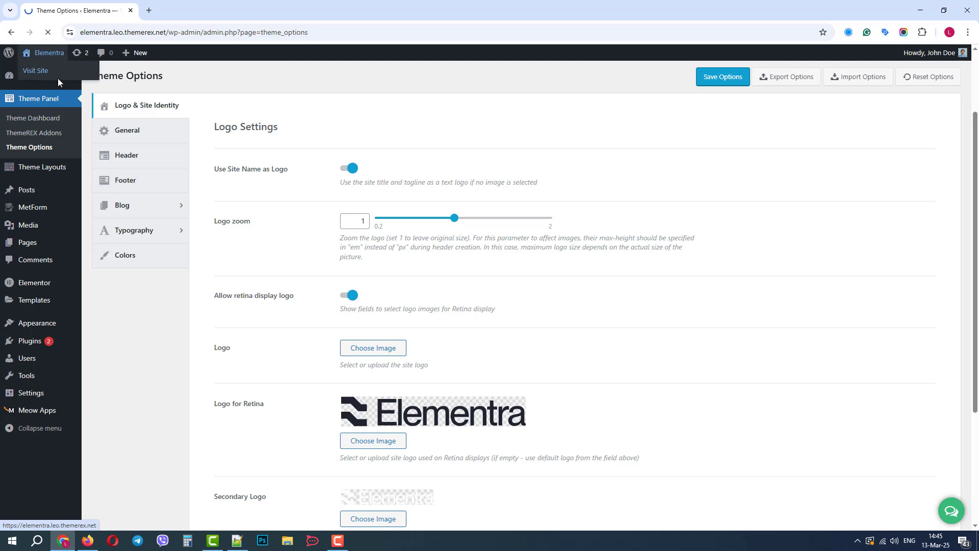